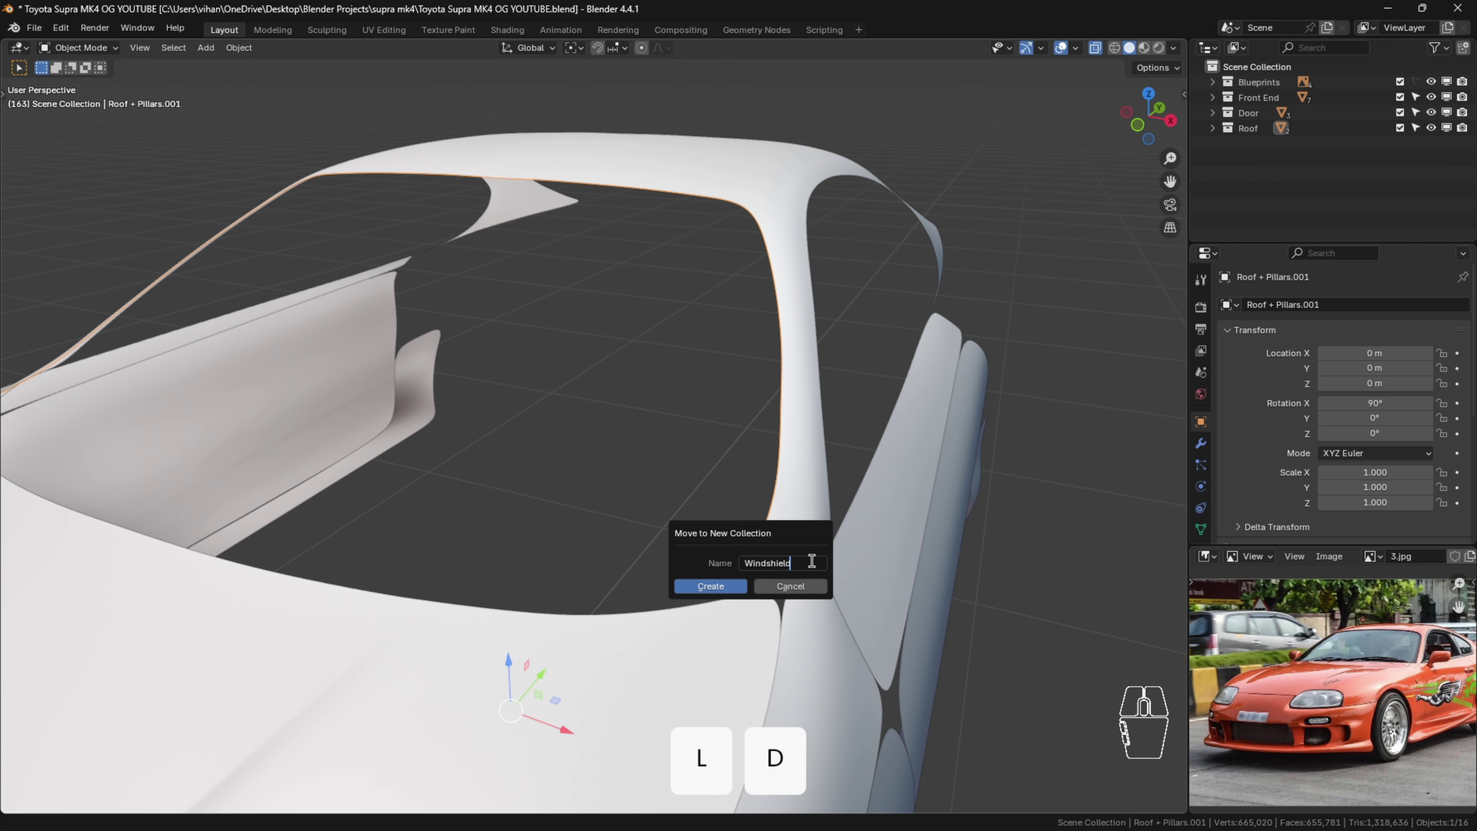
Step: Move the separated roof edge outline into a new collection named Windshield and open it for mesh editing
click(732, 591)
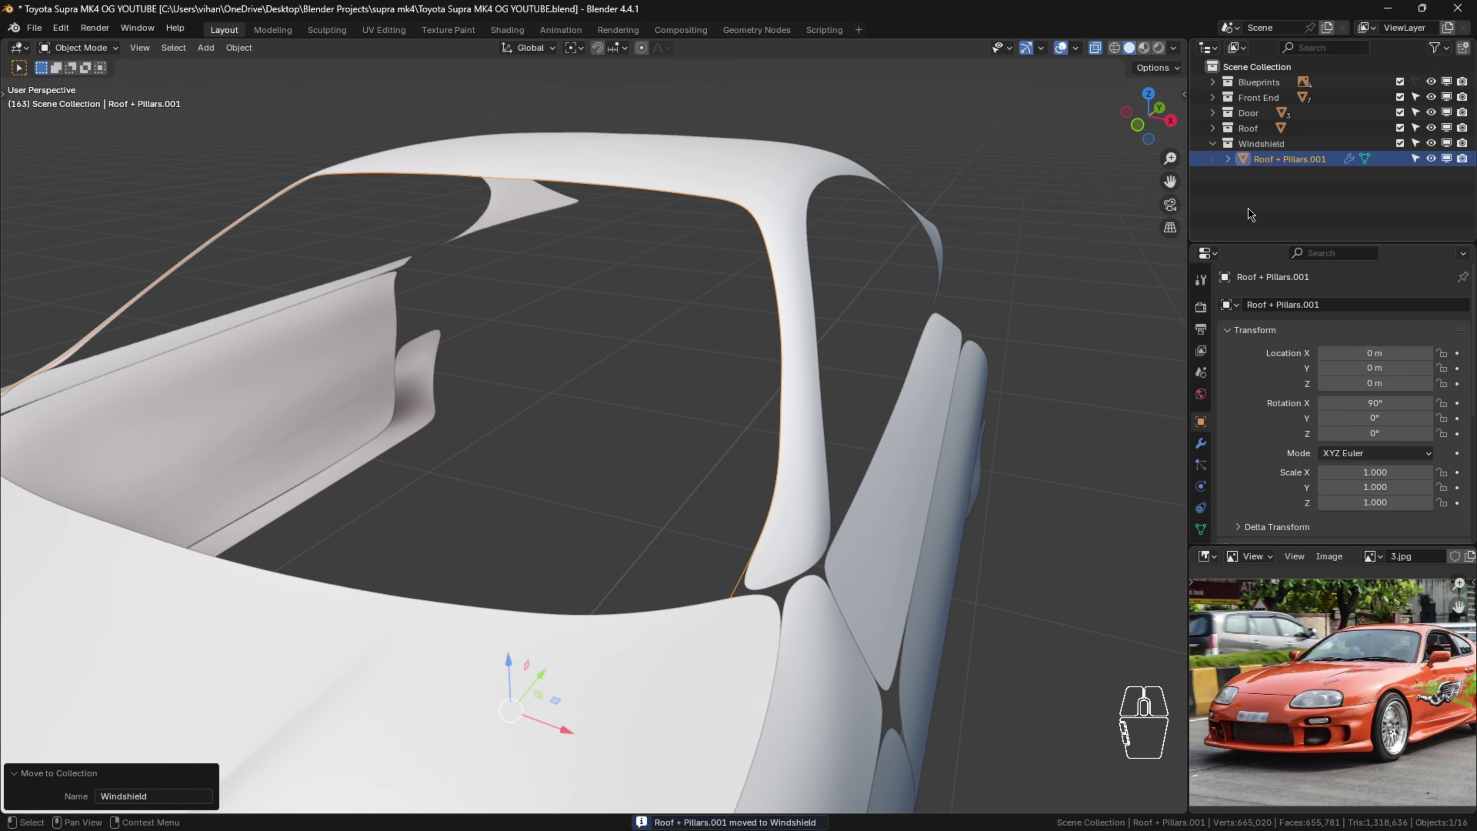
click(745, 473)
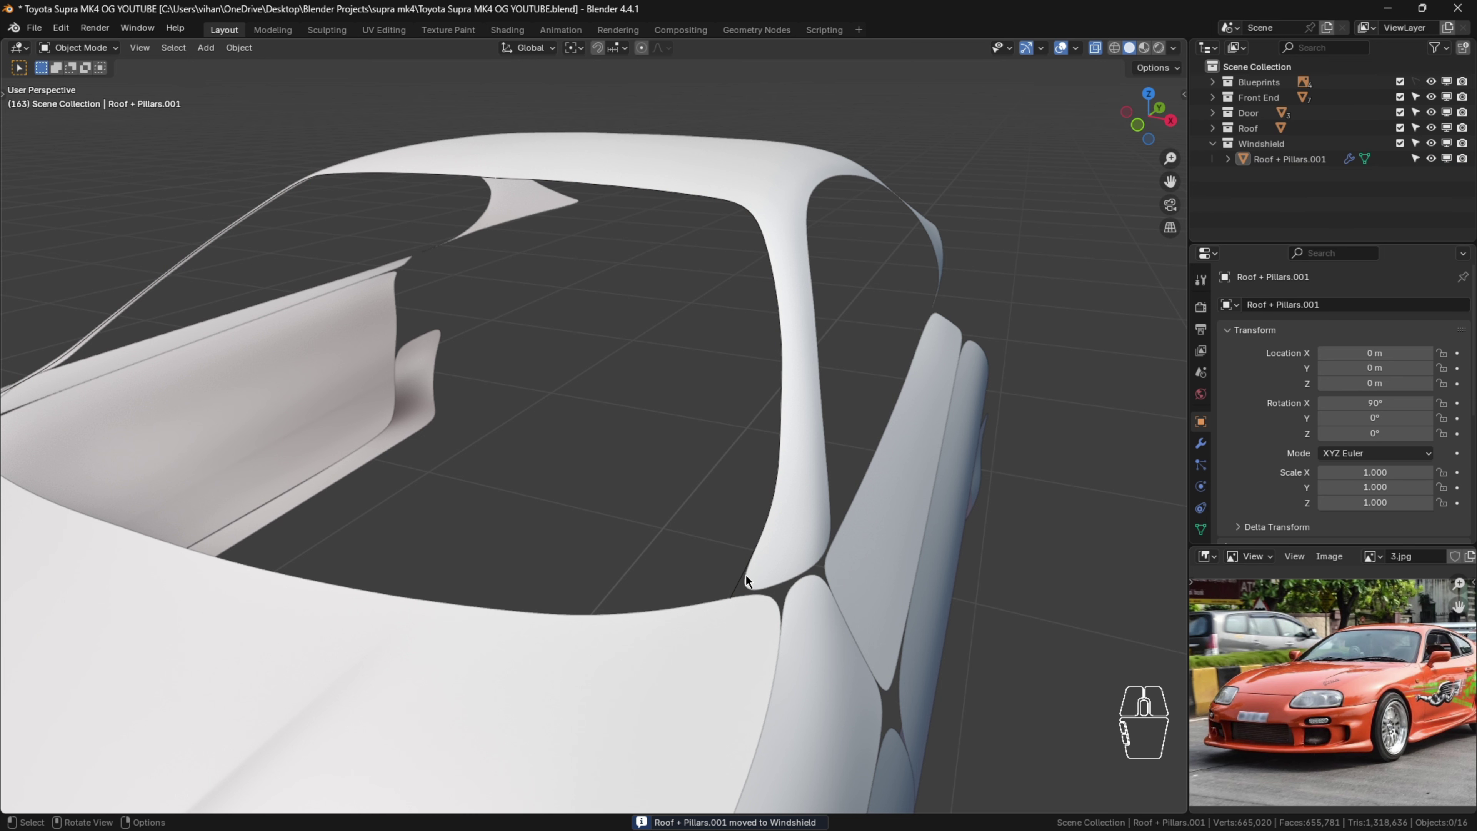
click(746, 573)
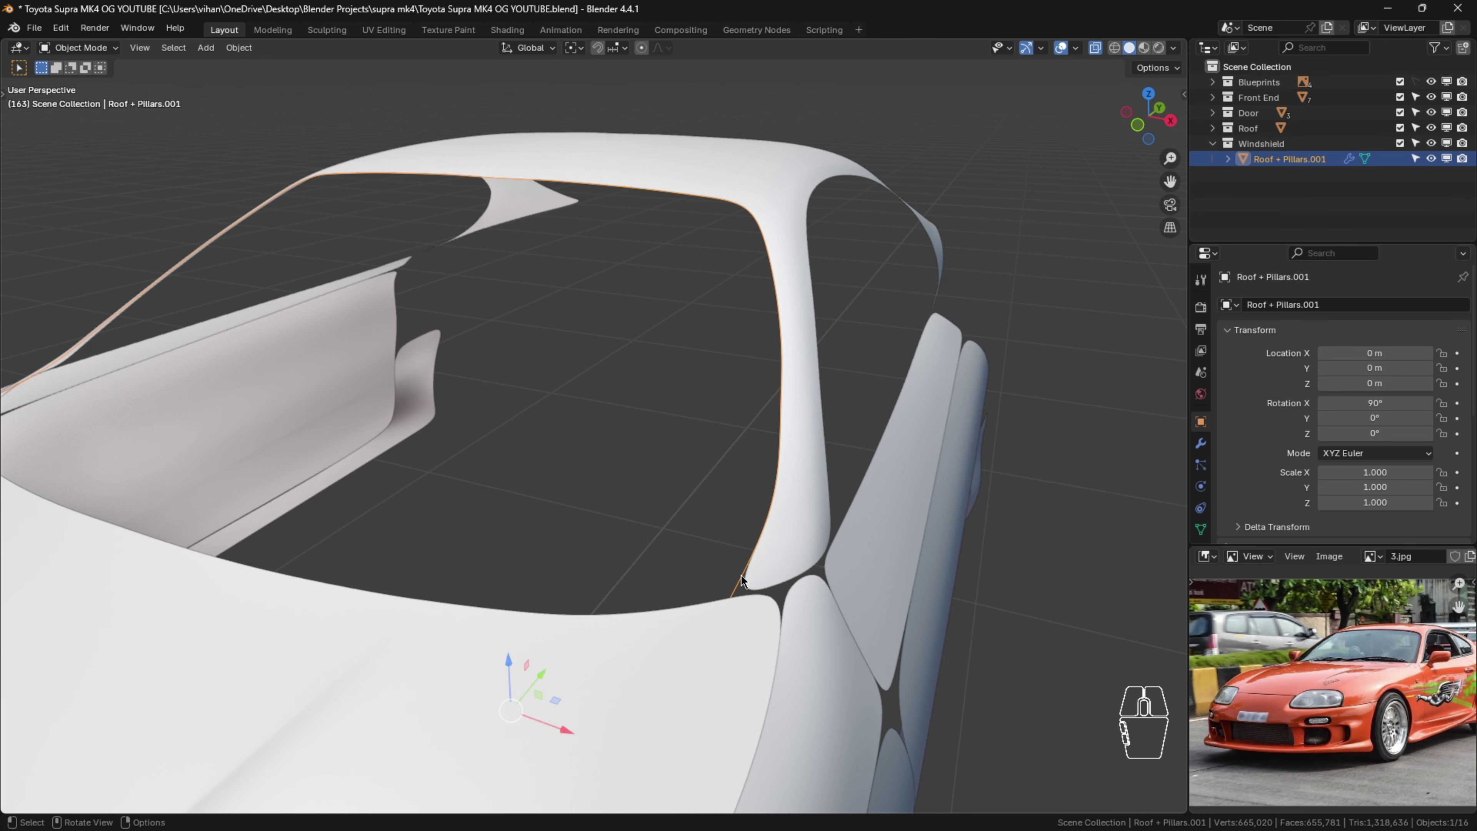
key(Tab)
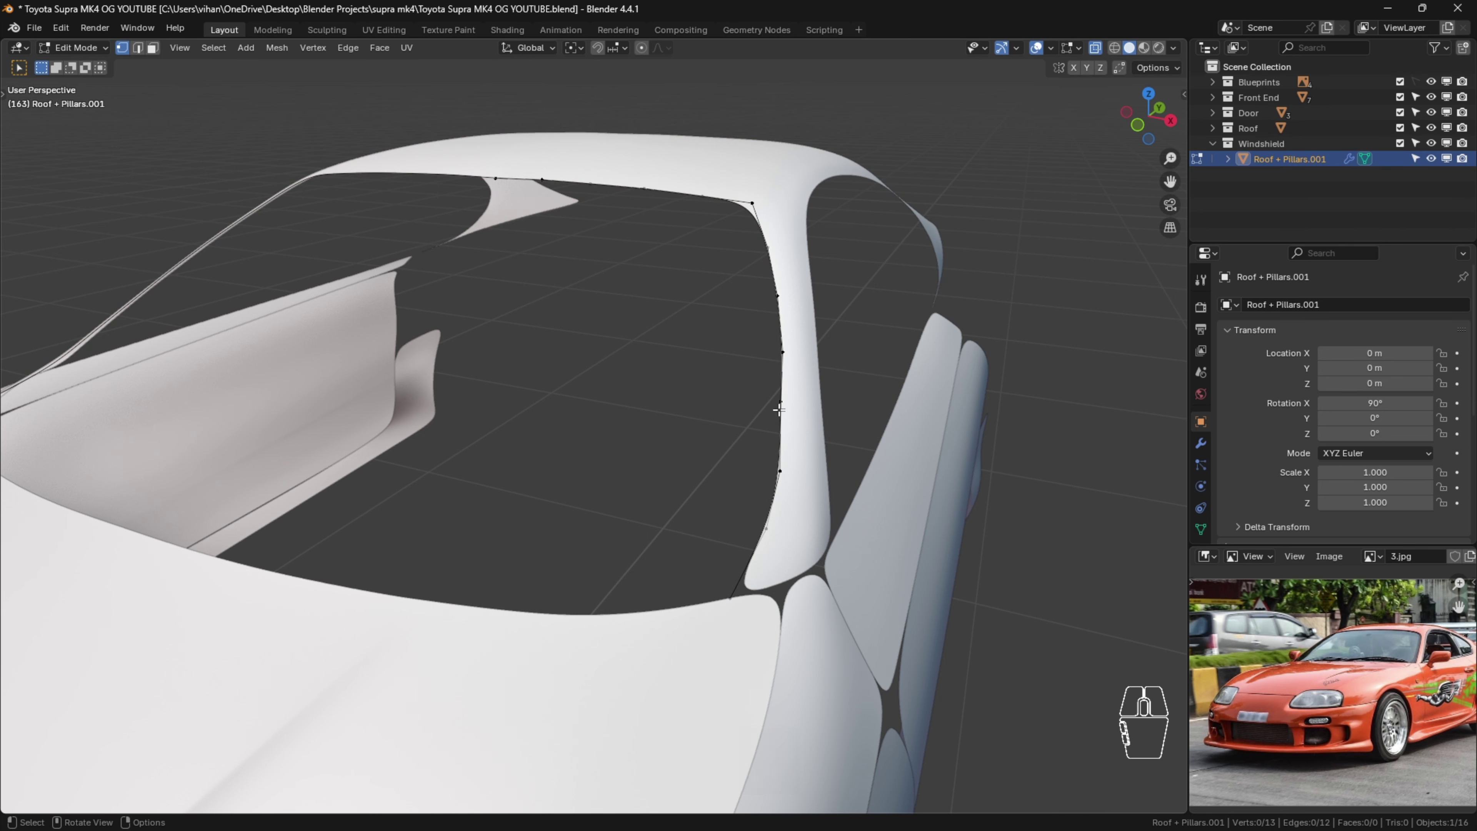
Step: In the side view, extrude the outline's lowest vertex about 0.09 m forward to the windshield base on the blueprint
key(KP_3)
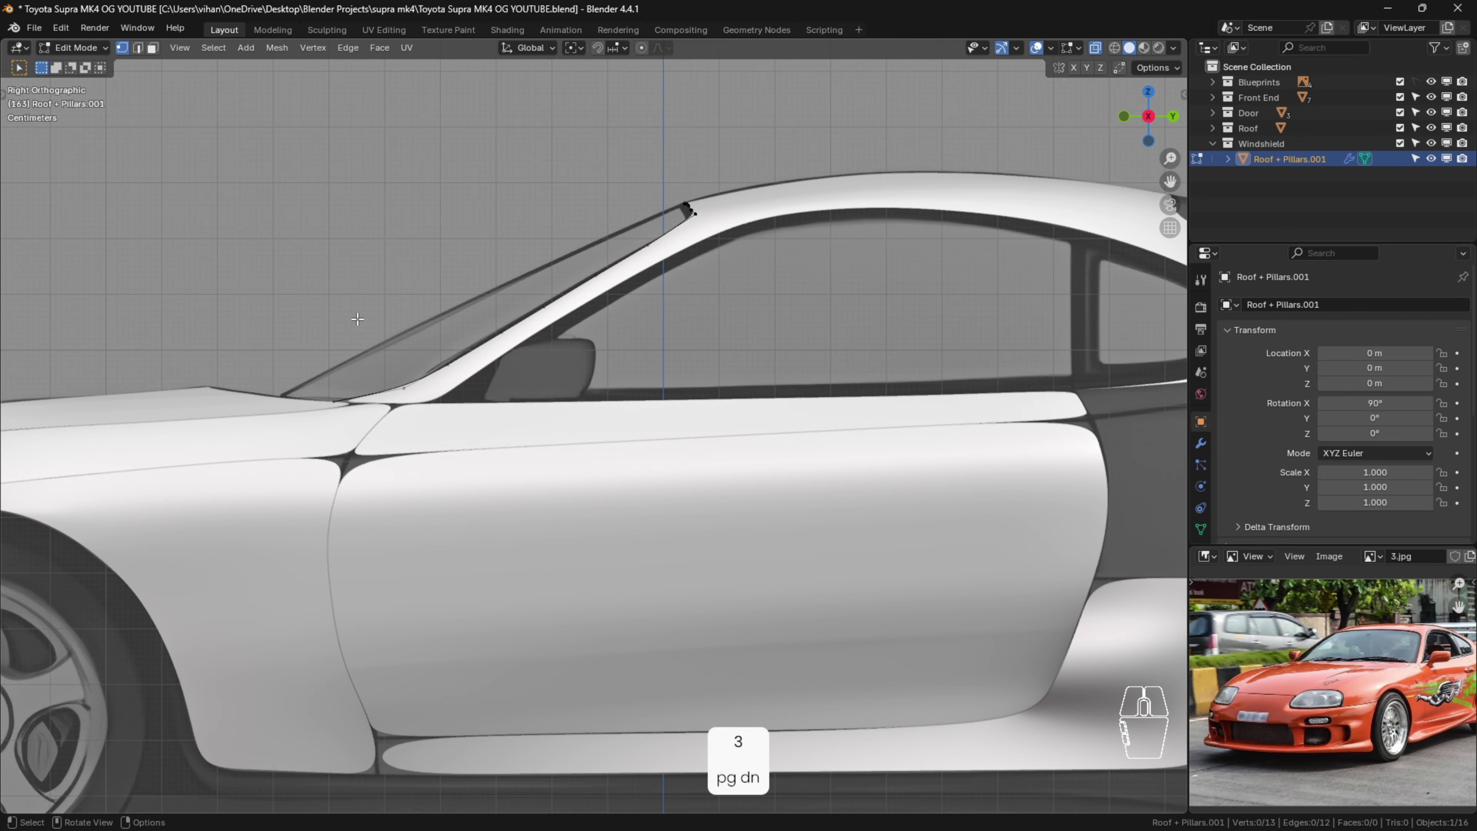
scroll(323, 350, up, 5)
shift+middle_drag(391, 498, 565, 529)
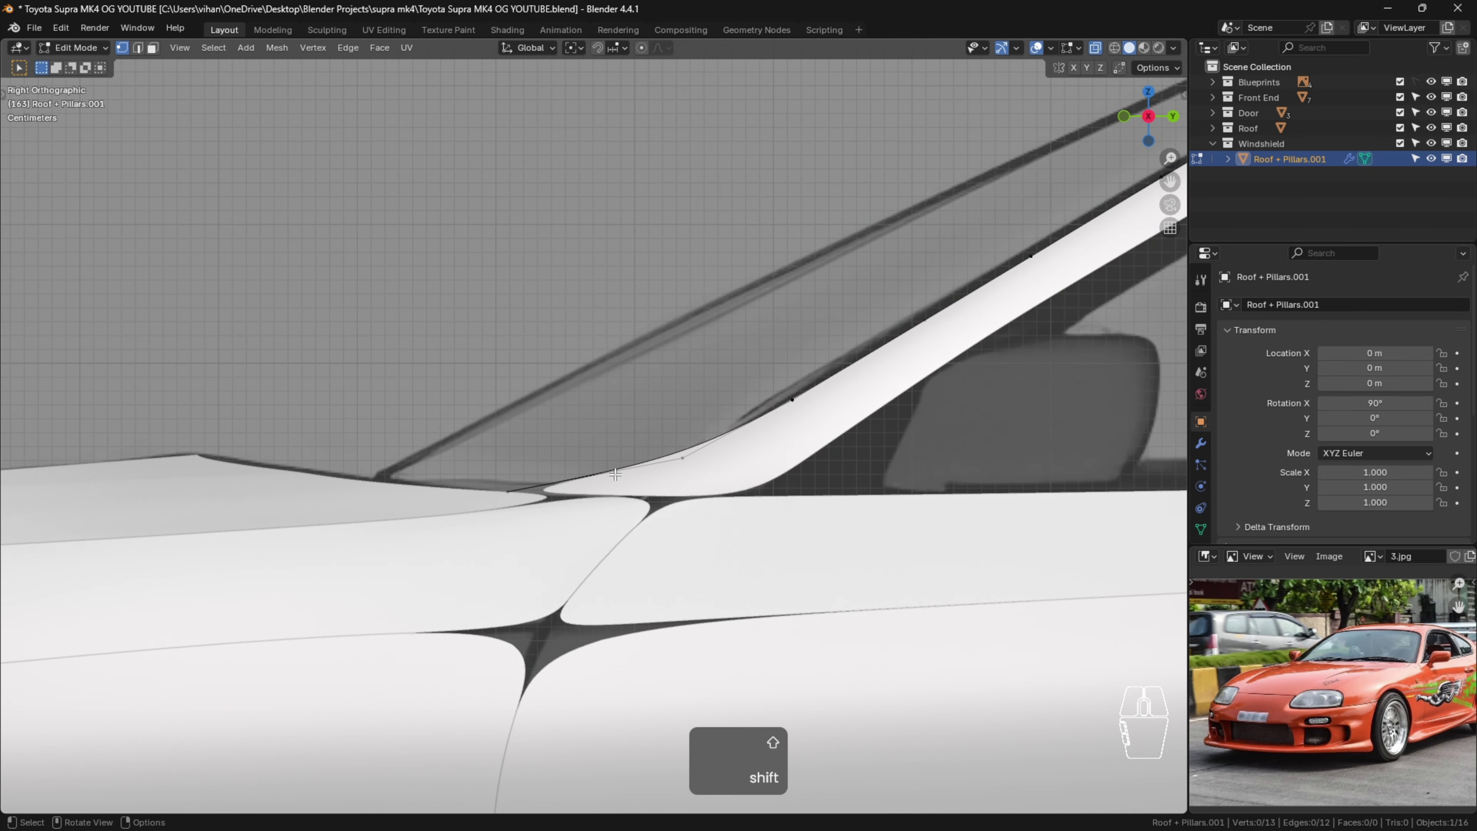
shift+middle_drag(435, 495, 419, 568)
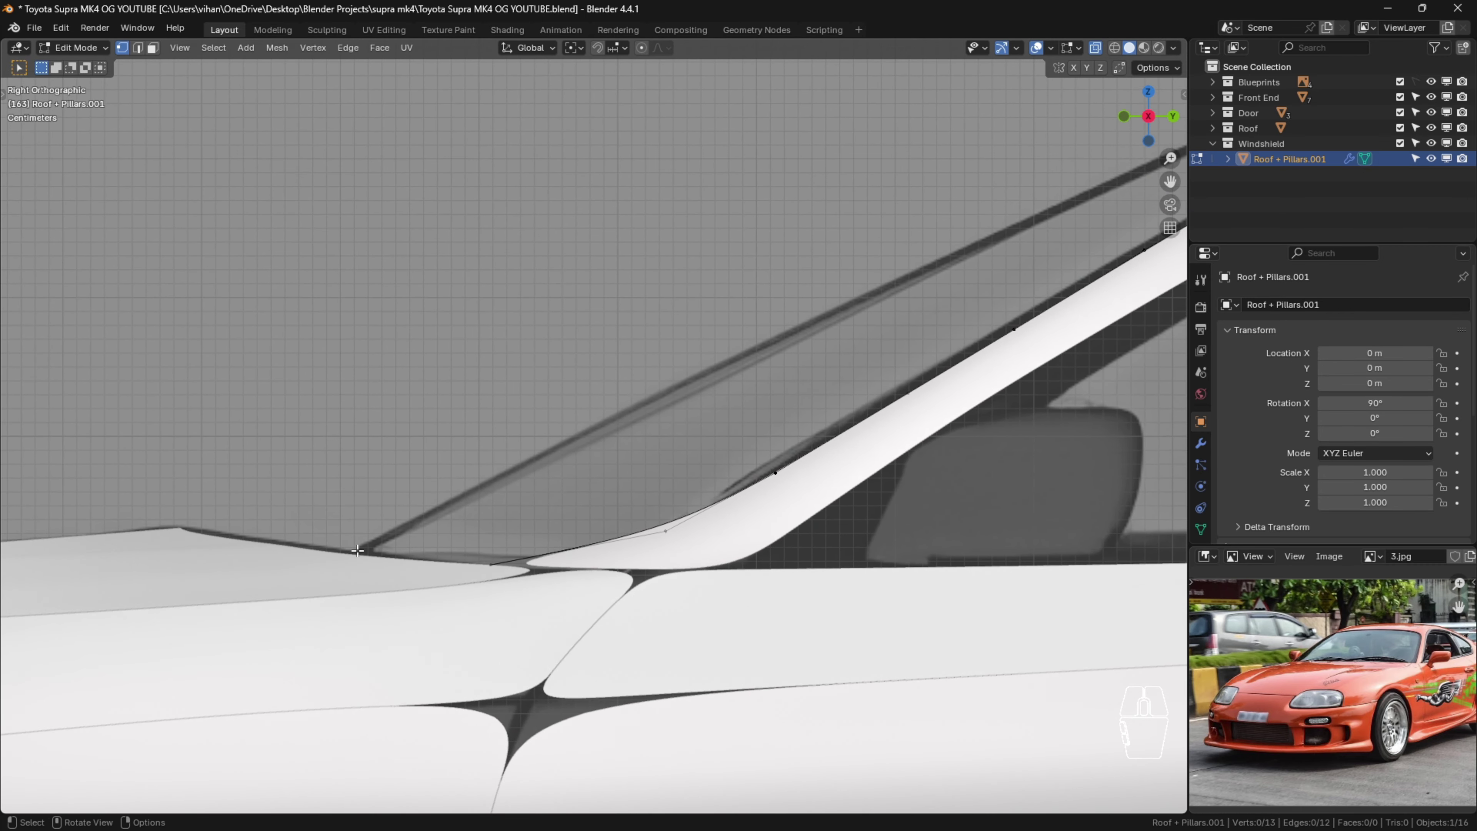
click(497, 556)
scroll(491, 556, up, 2)
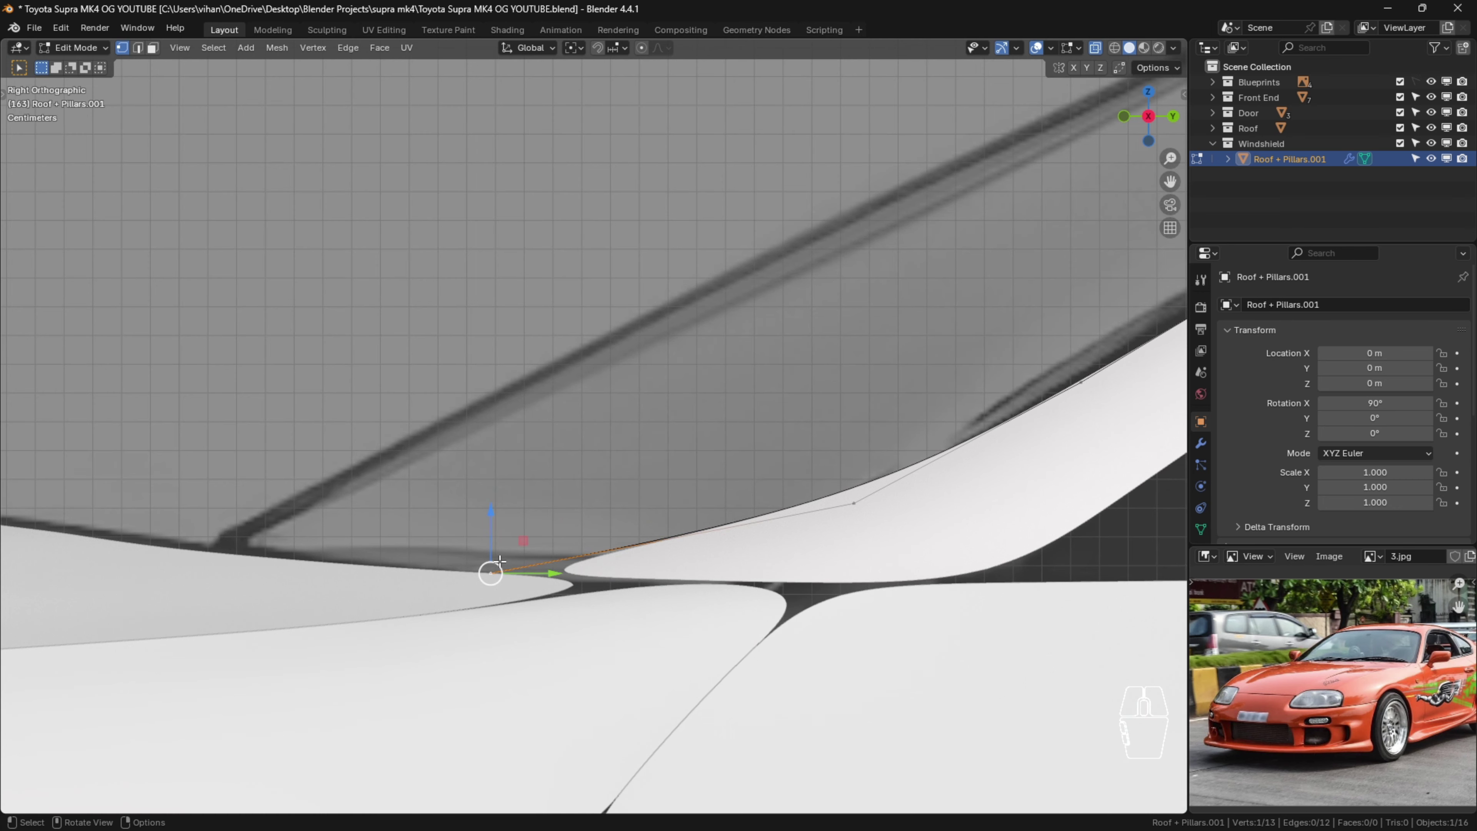
key(e)
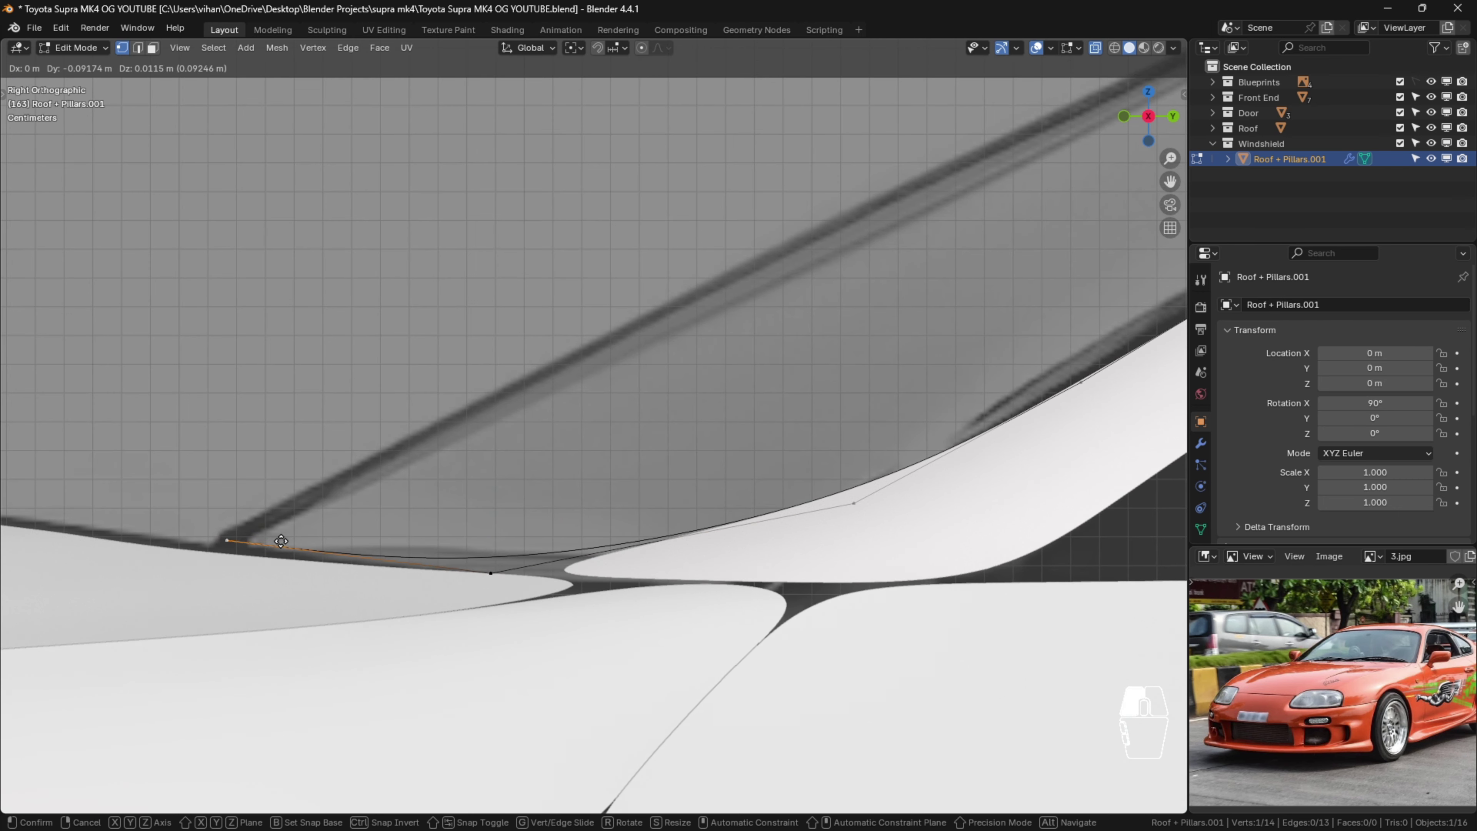
click(281, 540)
click(337, 527)
Step: In the top view, move the extruded vertex about 0.72 m along X onto the car's centre line
key(KP_7)
scroll(415, 516, down, 7)
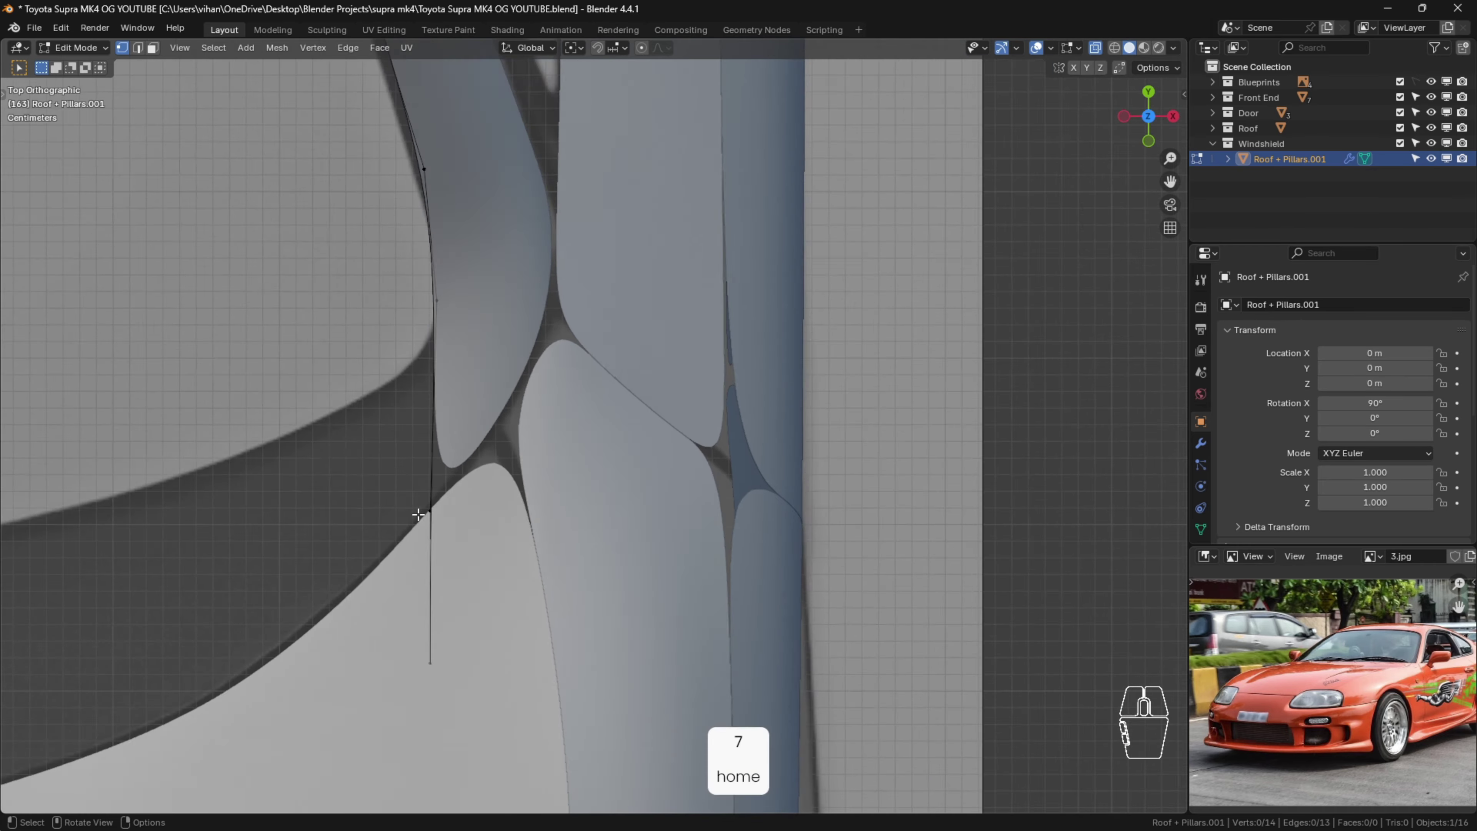
click(421, 588)
shift+middle_drag(535, 580, 994, 514)
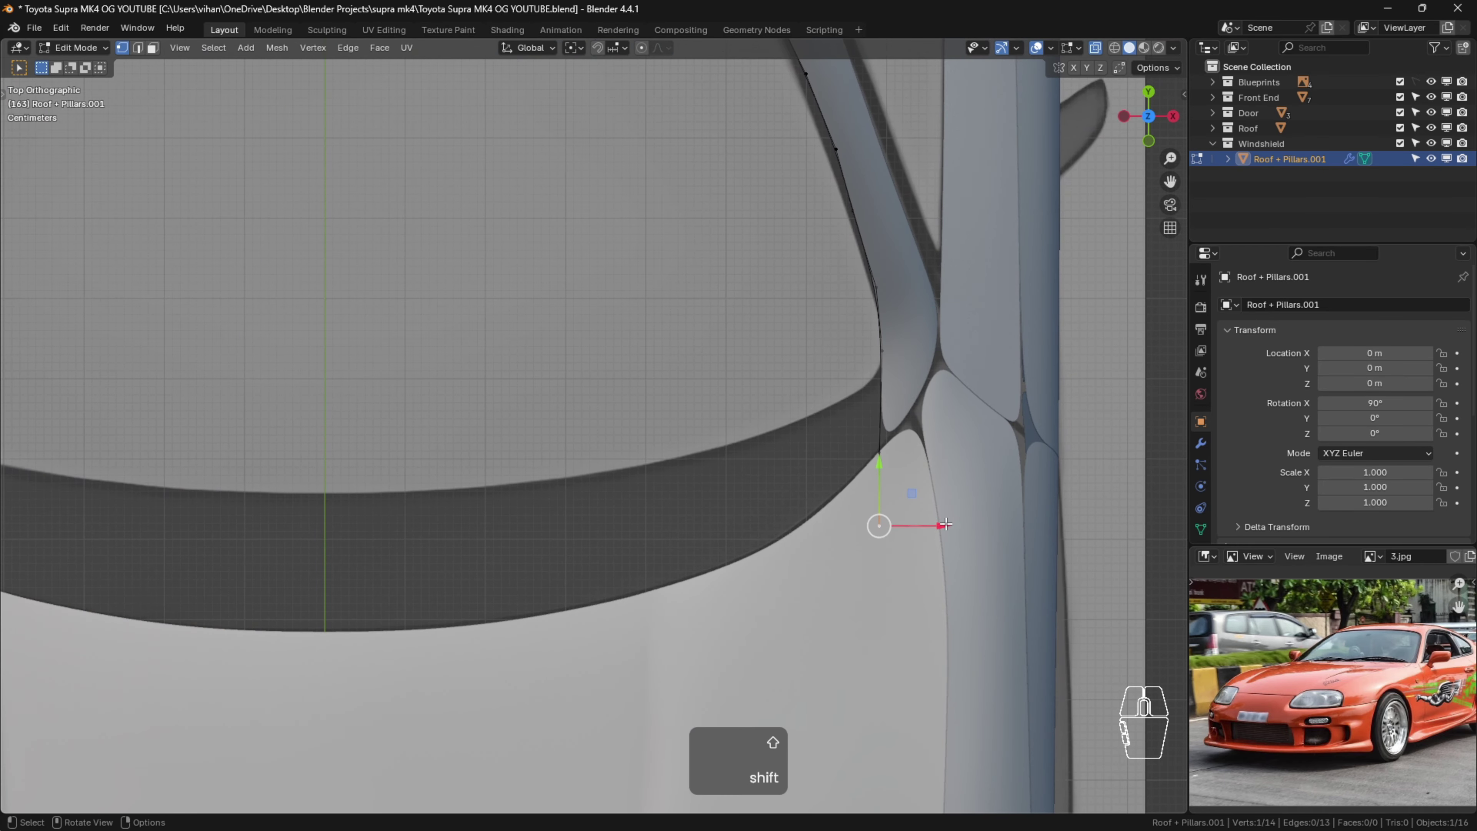
key(g)
key(x)
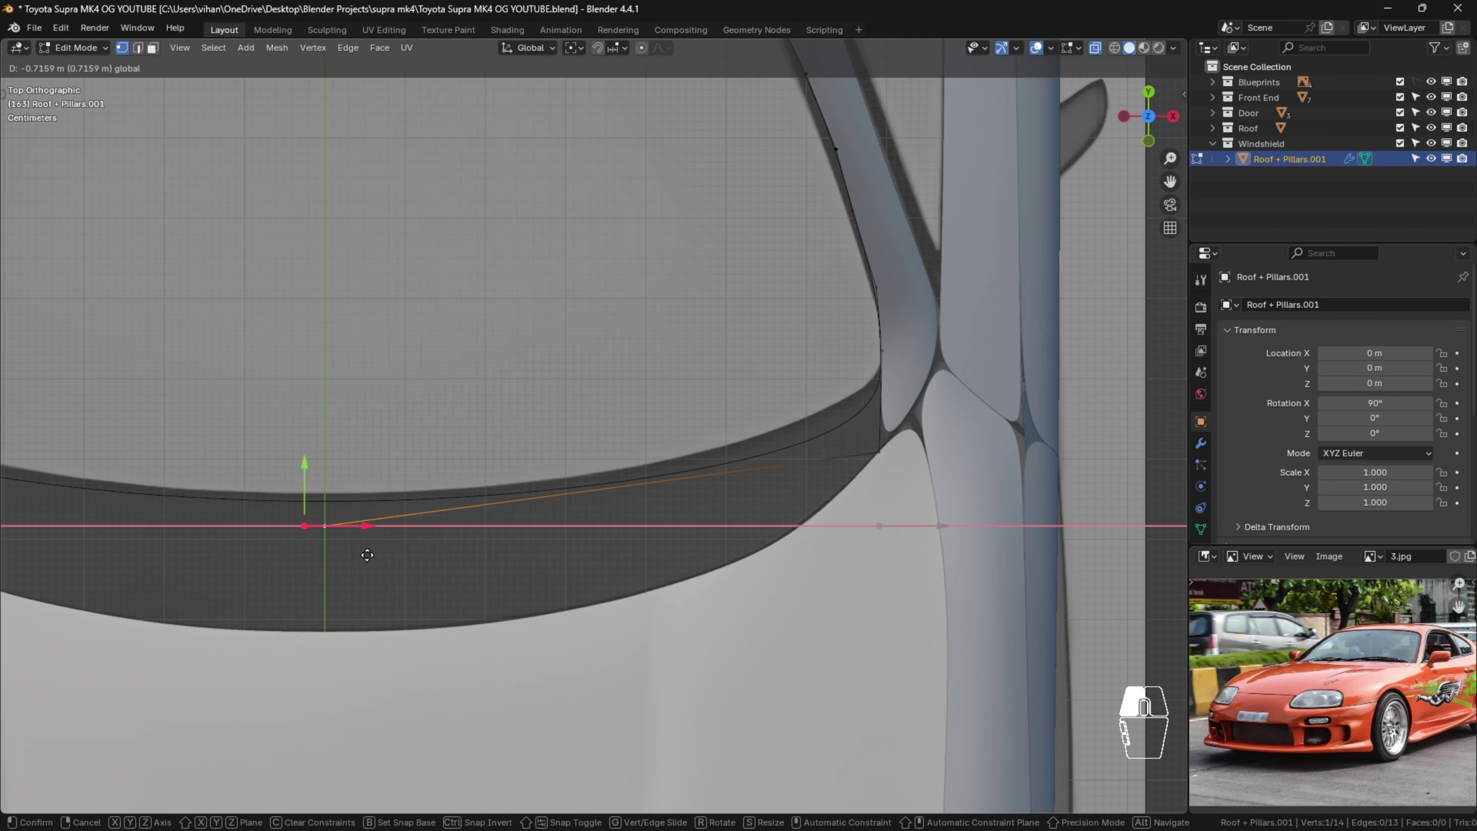
click(367, 555)
click(766, 511)
Step: Vertex-slide the windshield's lower corner vertex a short way back along its edge toward the A-pillar
scroll(756, 515, down, 2)
shift+middle_drag(752, 518, 732, 549)
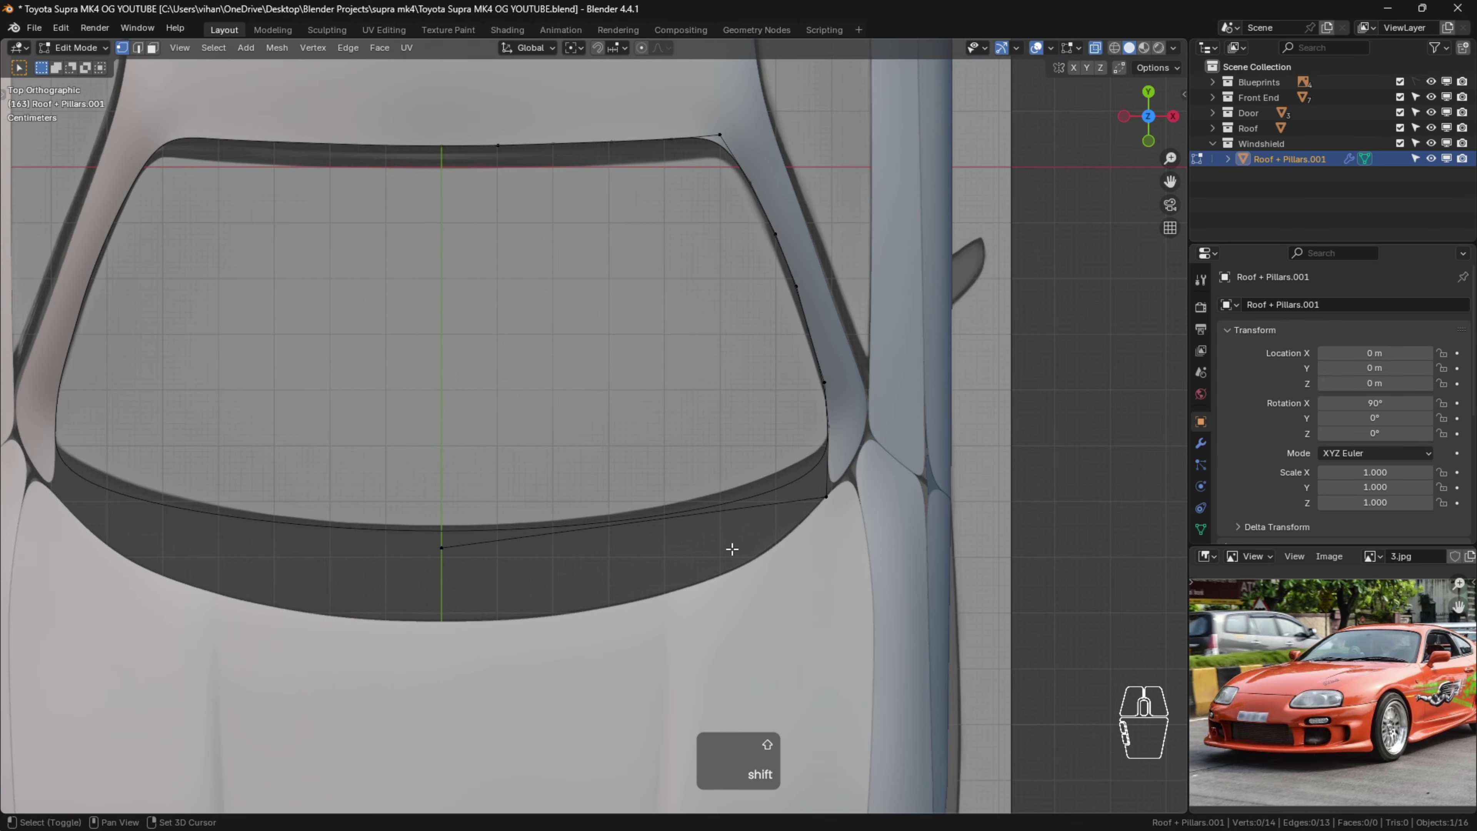
scroll(725, 514, up, 2)
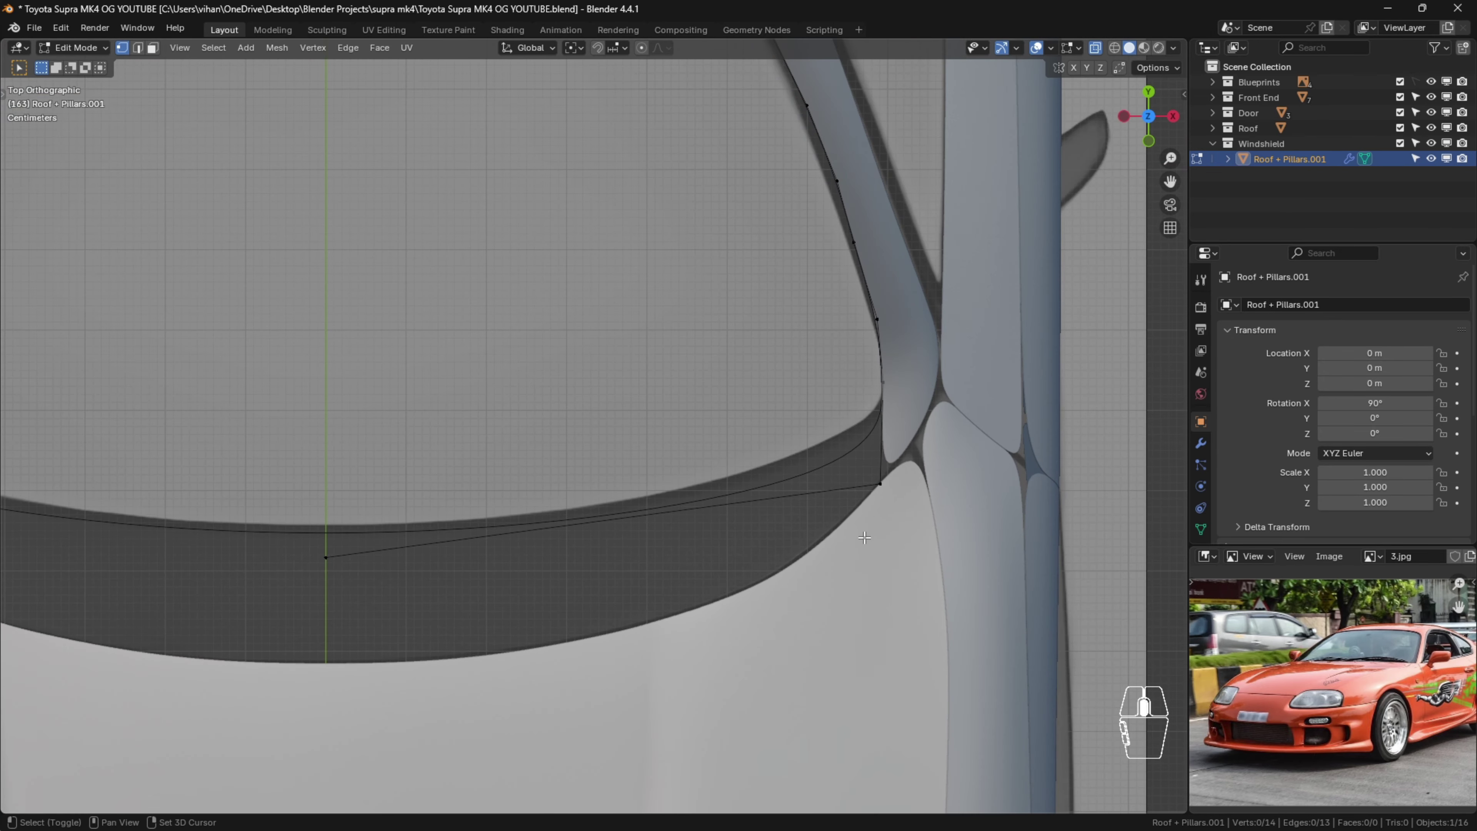
shift+middle_drag(875, 515, 868, 558)
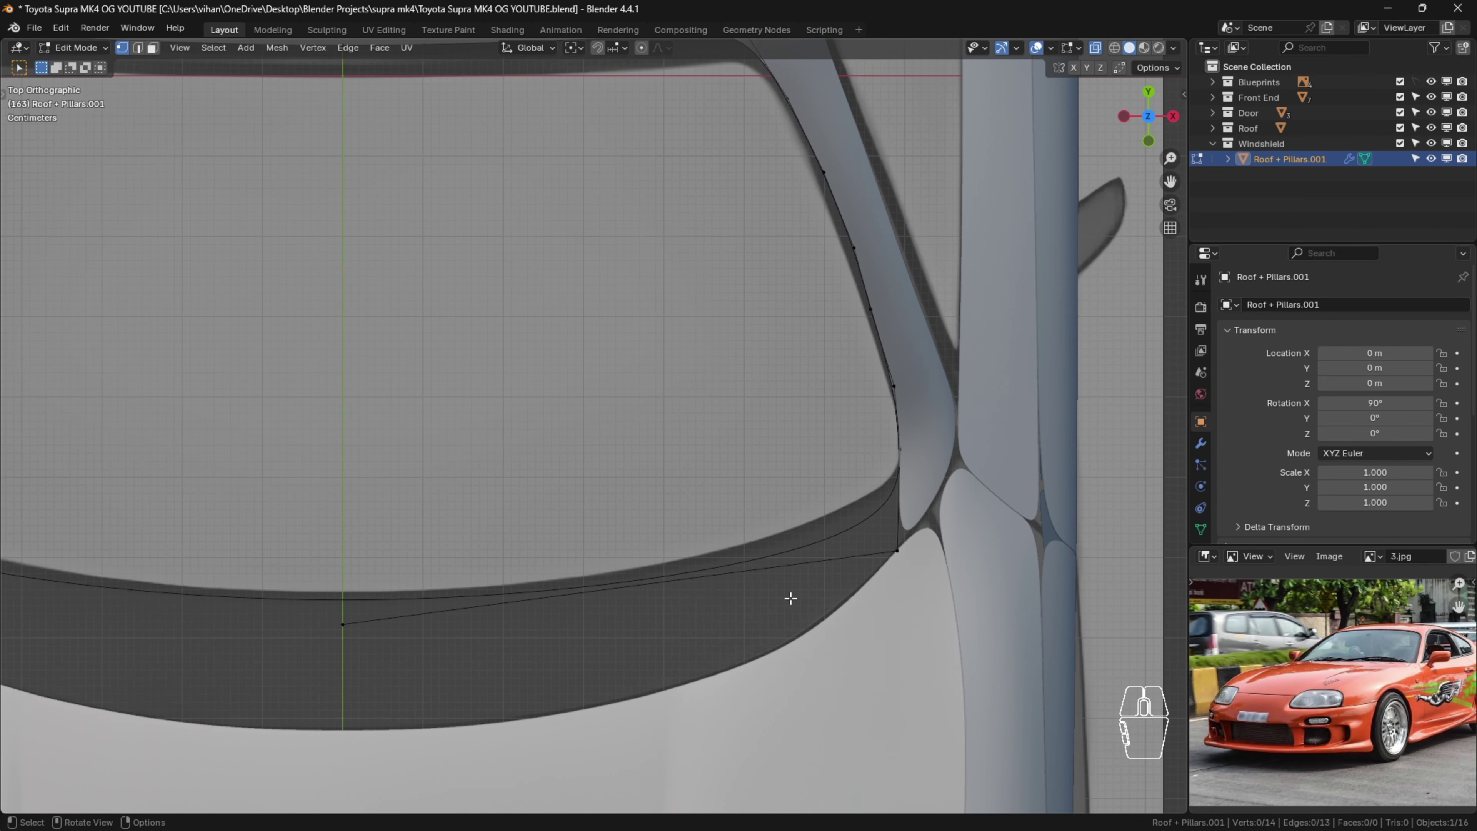
scroll(922, 532, up, 2)
click(889, 556)
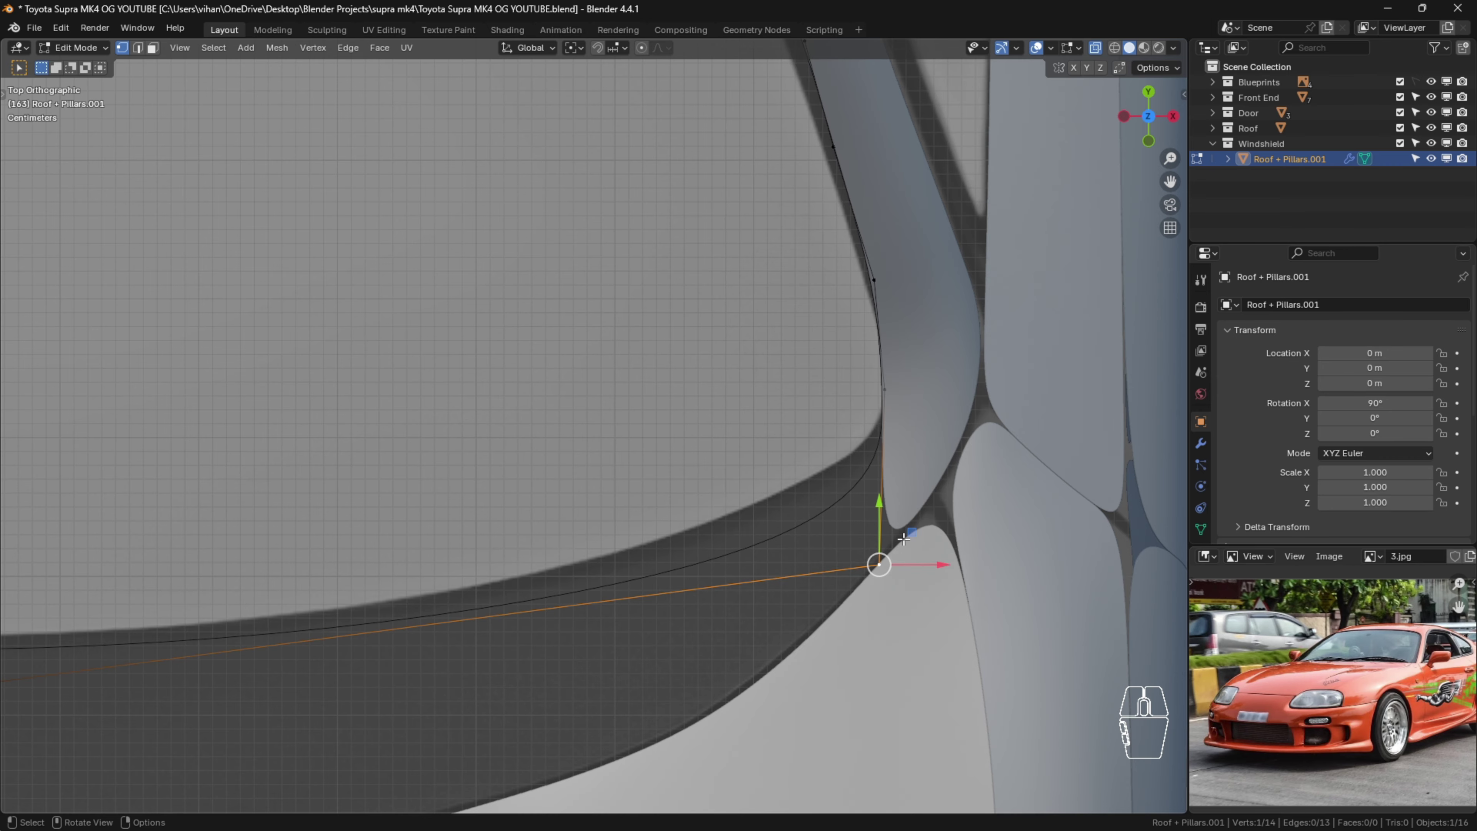
key(KP_3)
scroll(519, 392, up, 4)
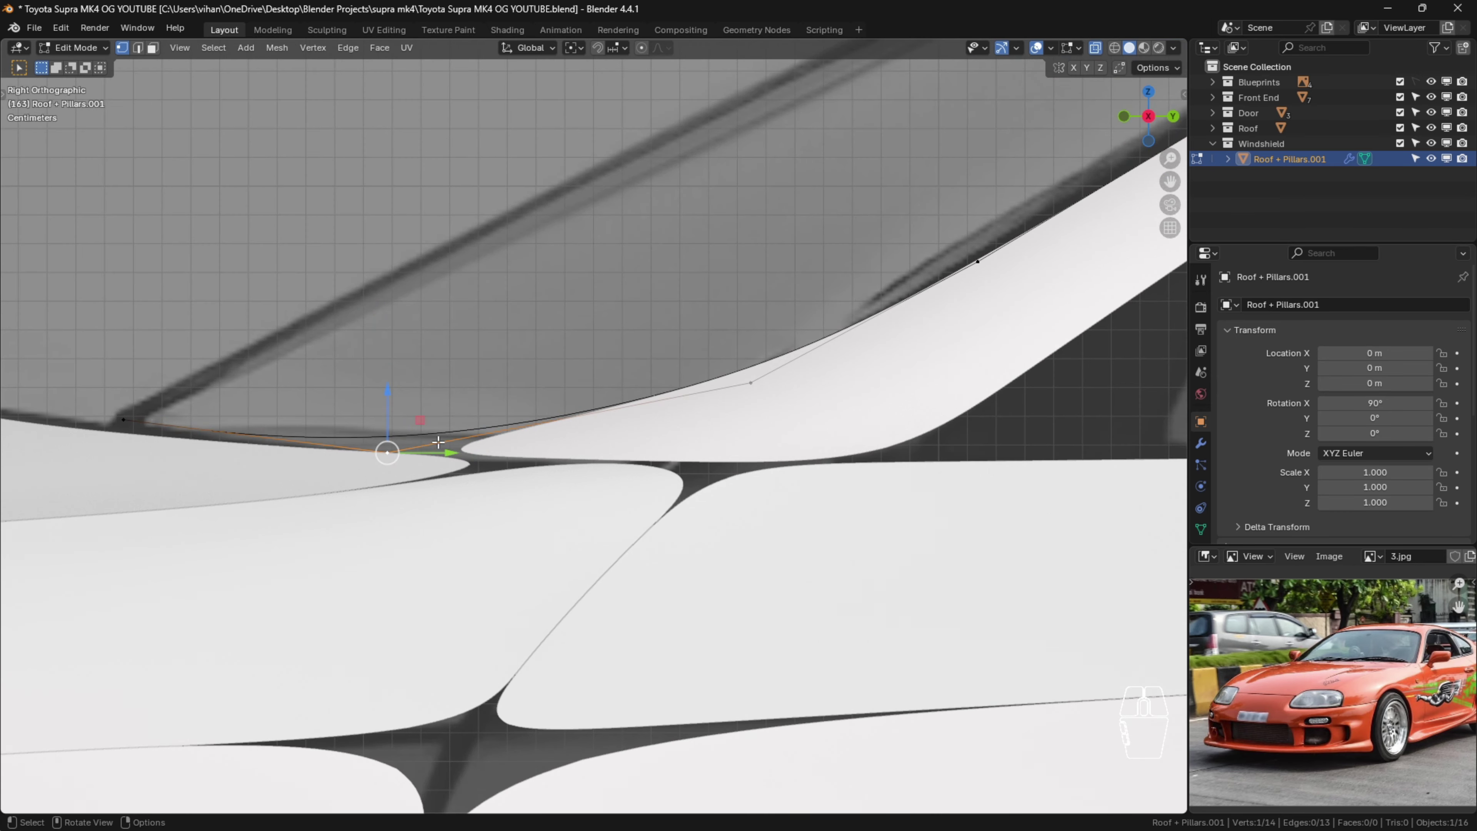
drag(420, 453, 506, 456)
key(ctrl+z)
key(g)
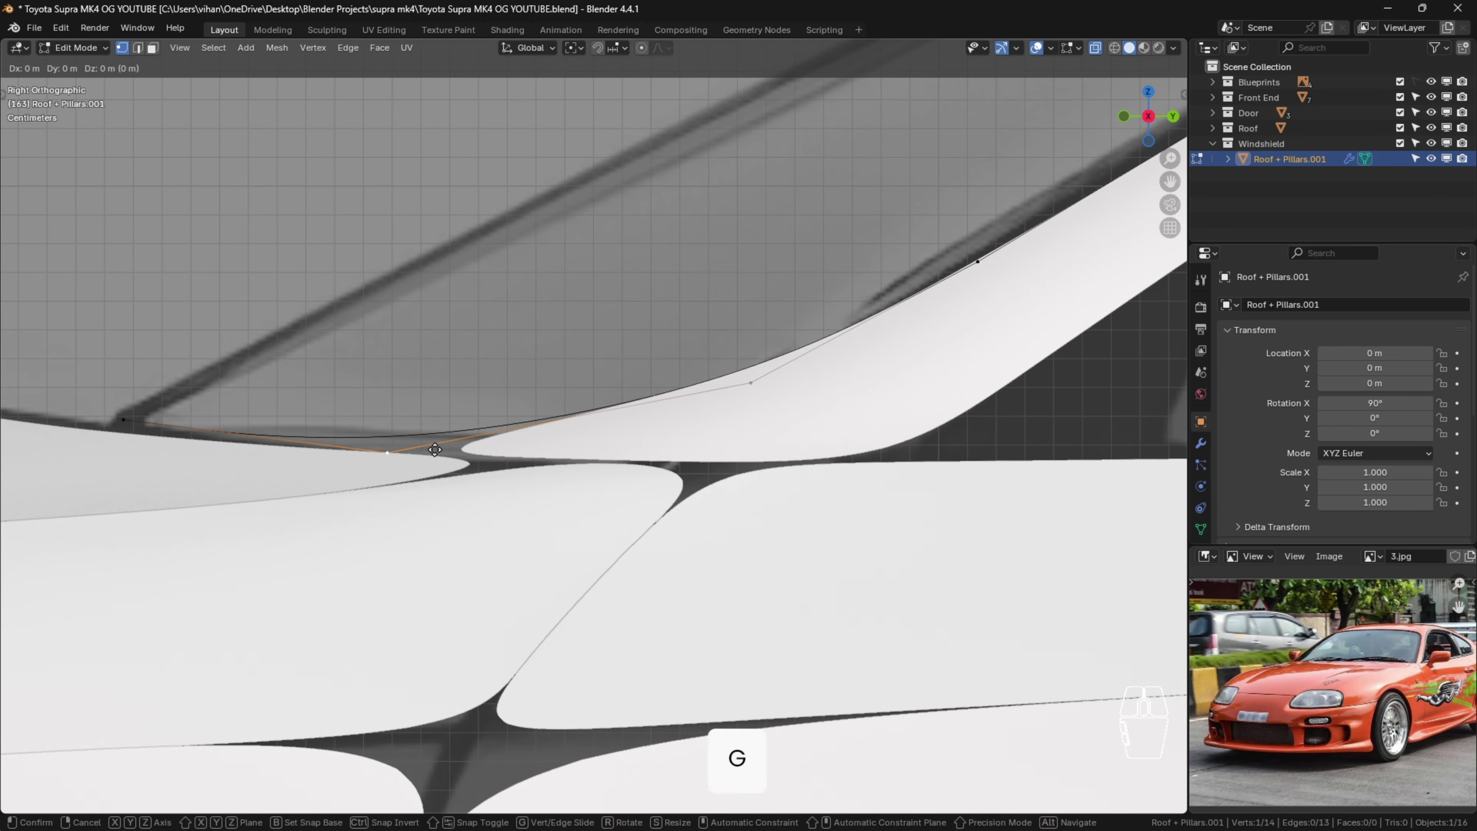
key(g)
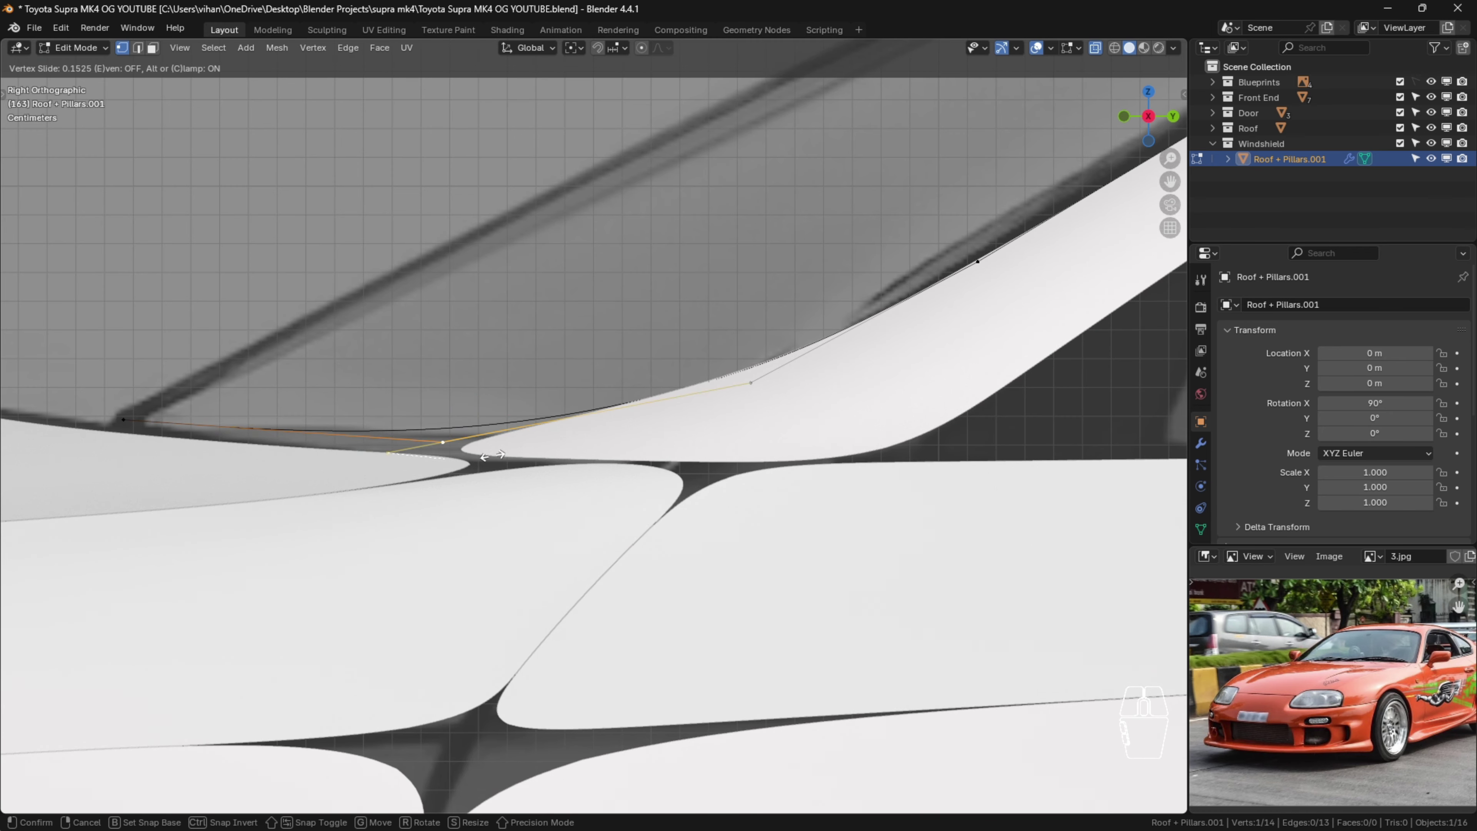
click(516, 455)
click(488, 366)
Step: Add four evenly spaced vertices to the lower windshield edge between the centre line and the corner with a loop cut
scroll(488, 368, down, 3)
shift+middle_drag(467, 368, 624, 386)
scroll(657, 417, up, 5)
scroll(674, 451, down, 4)
shift+middle_drag(567, 439, 790, 509)
key(KP_7)
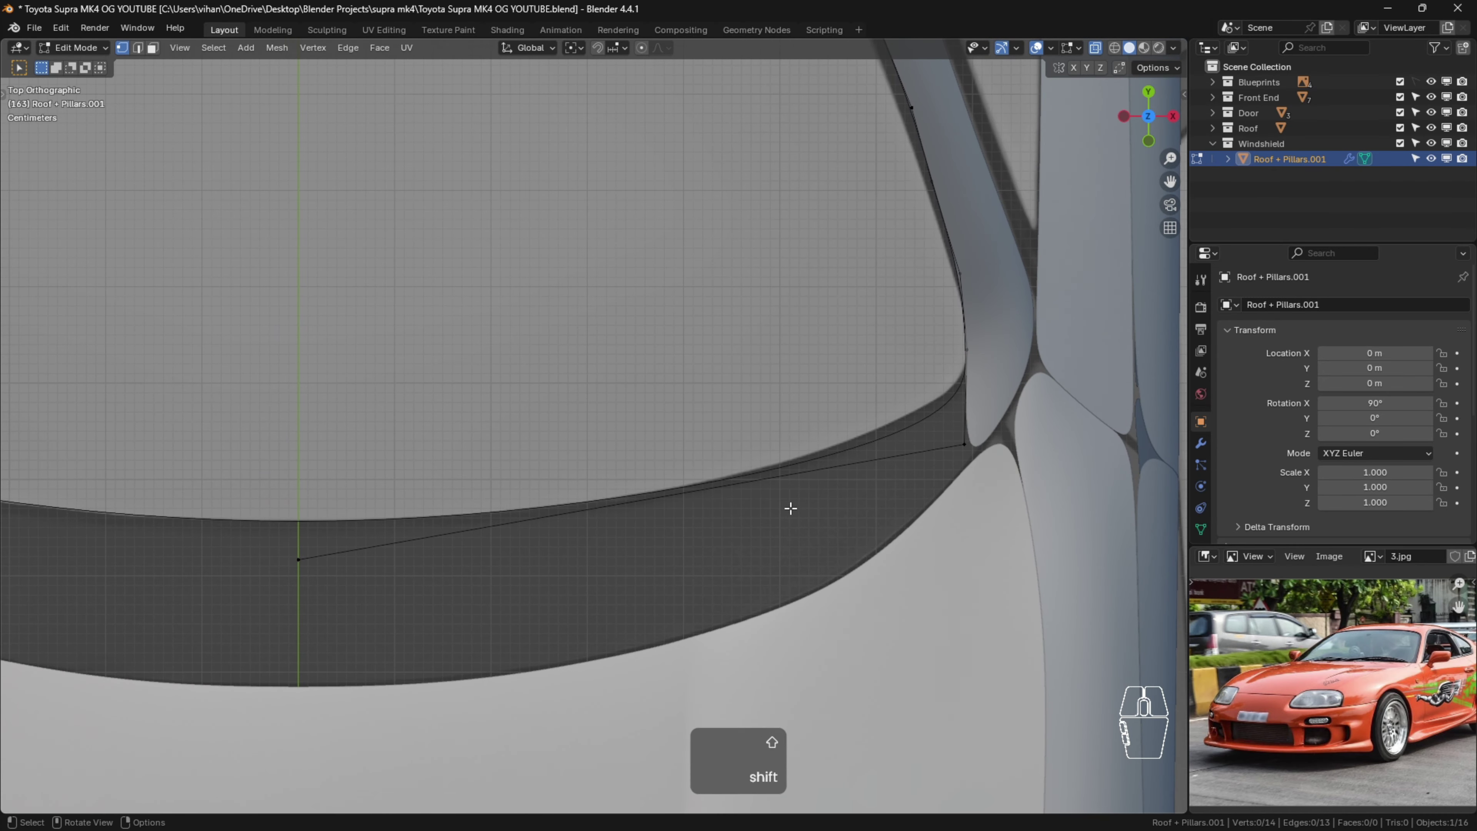
scroll(756, 436, down, 3)
shift+middle_drag(709, 485, 699, 504)
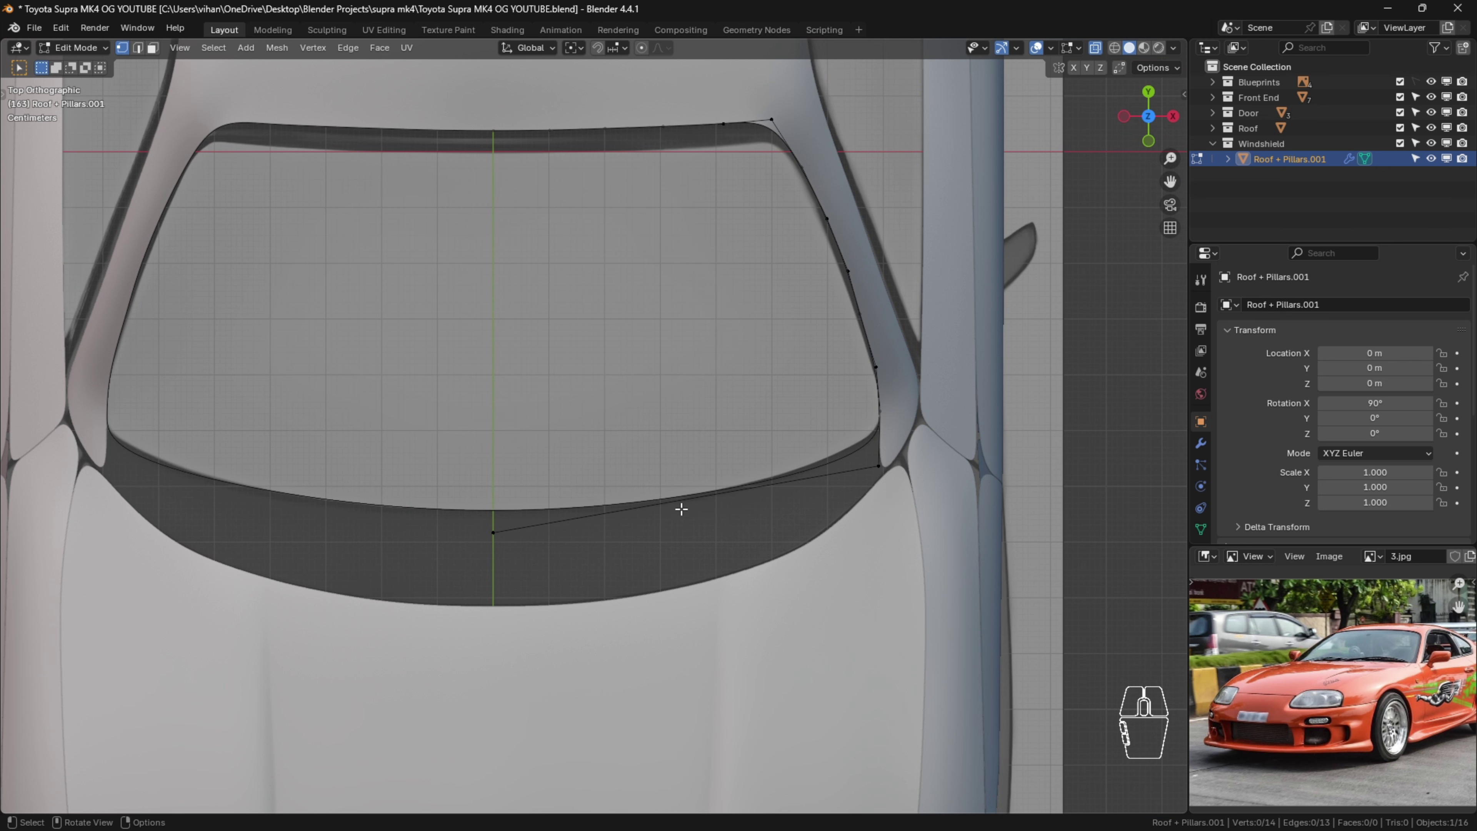
key(ctrl+r)
scroll(682, 503, down, 1)
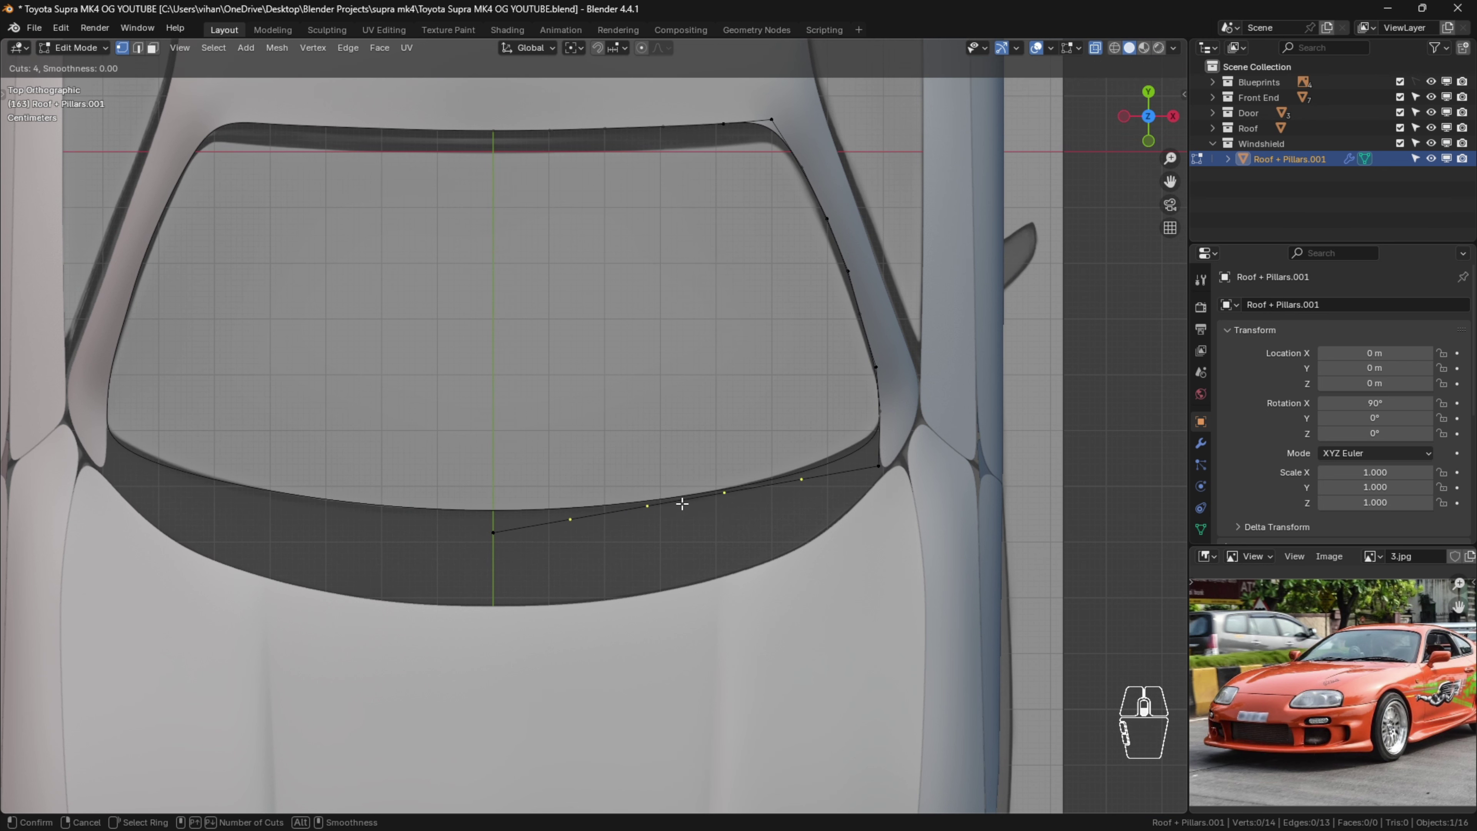
click(705, 502)
click(839, 487)
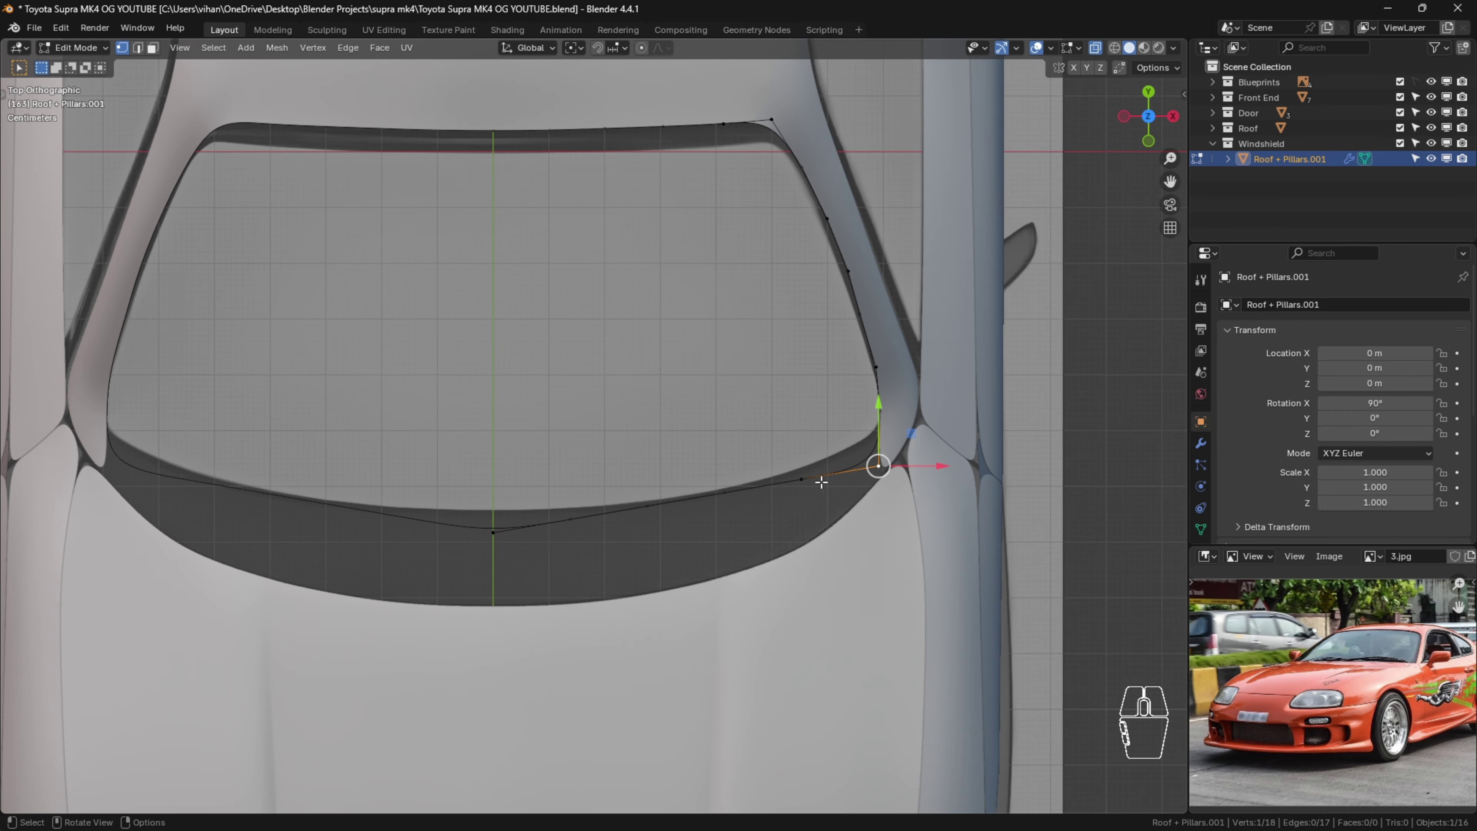
Step: Move the four new vertices forward along Y to bend the lower windshield edge into a smooth curve
click(810, 480)
scroll(809, 479, up, 3)
click(941, 460)
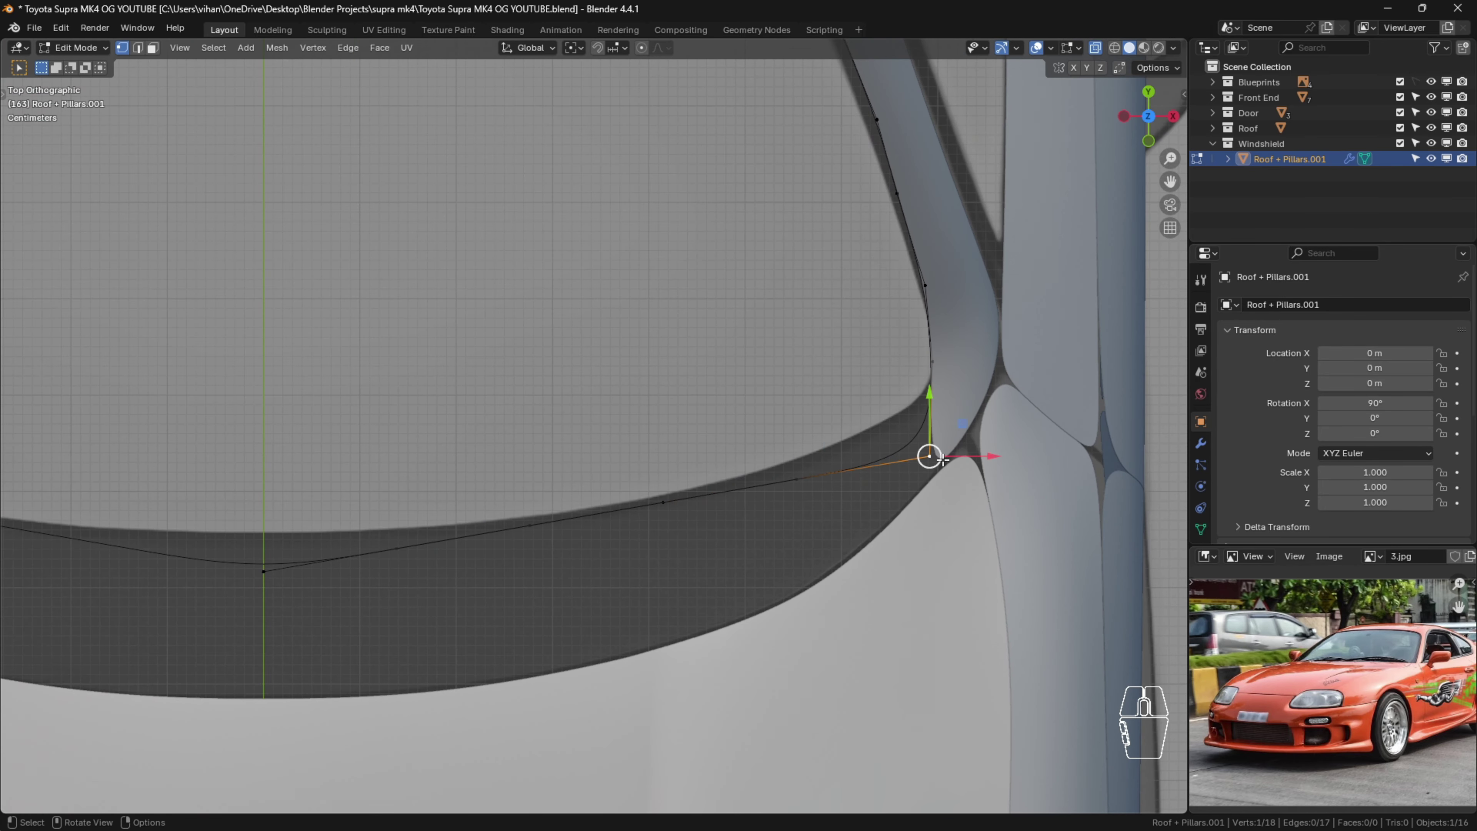
click(397, 545)
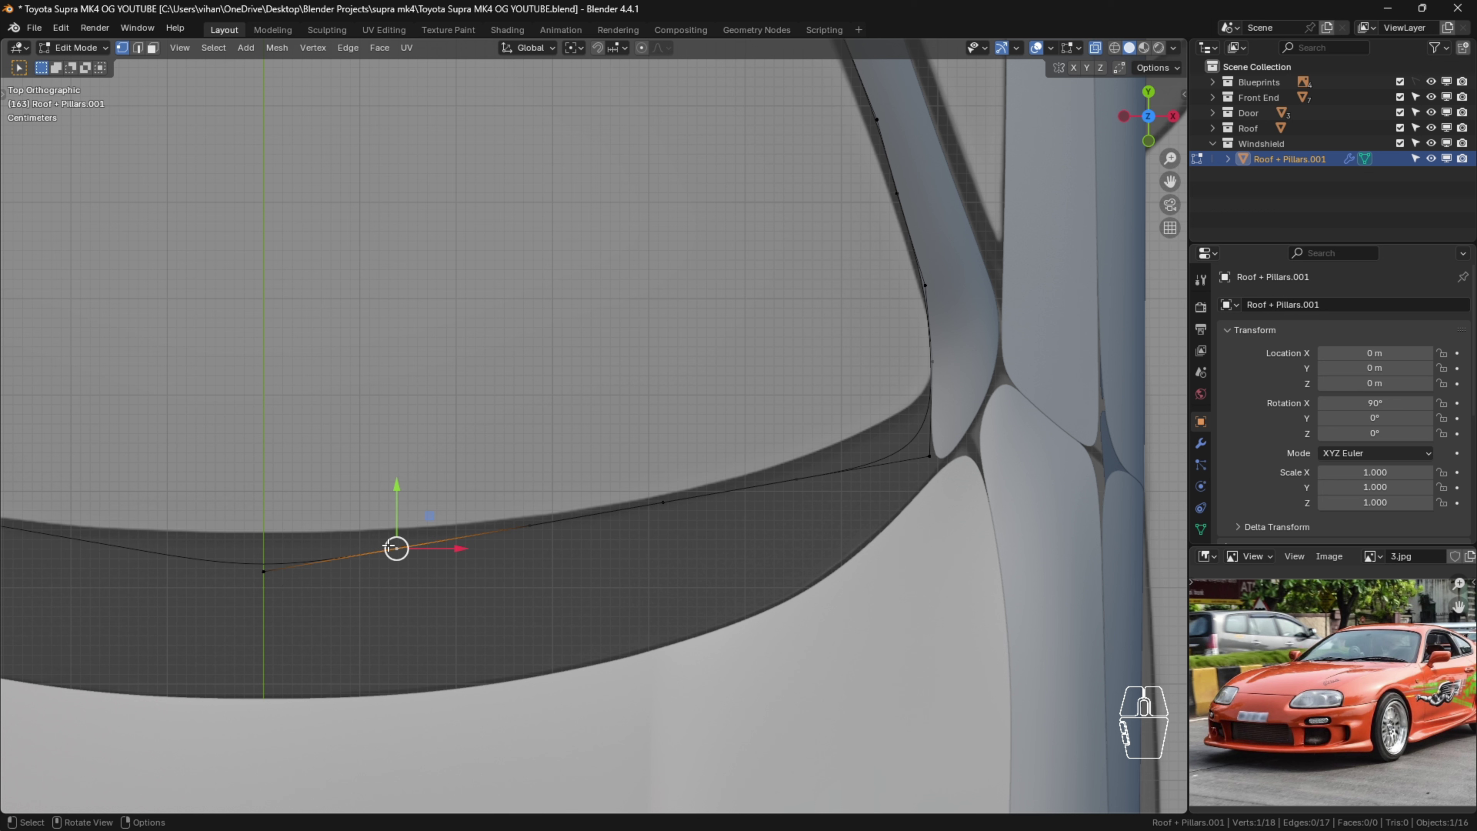
drag(397, 513, 404, 536)
click(529, 525)
drag(529, 482, 530, 515)
click(663, 502)
drag(668, 479, 665, 510)
click(796, 479)
drag(800, 433, 800, 457)
click(886, 488)
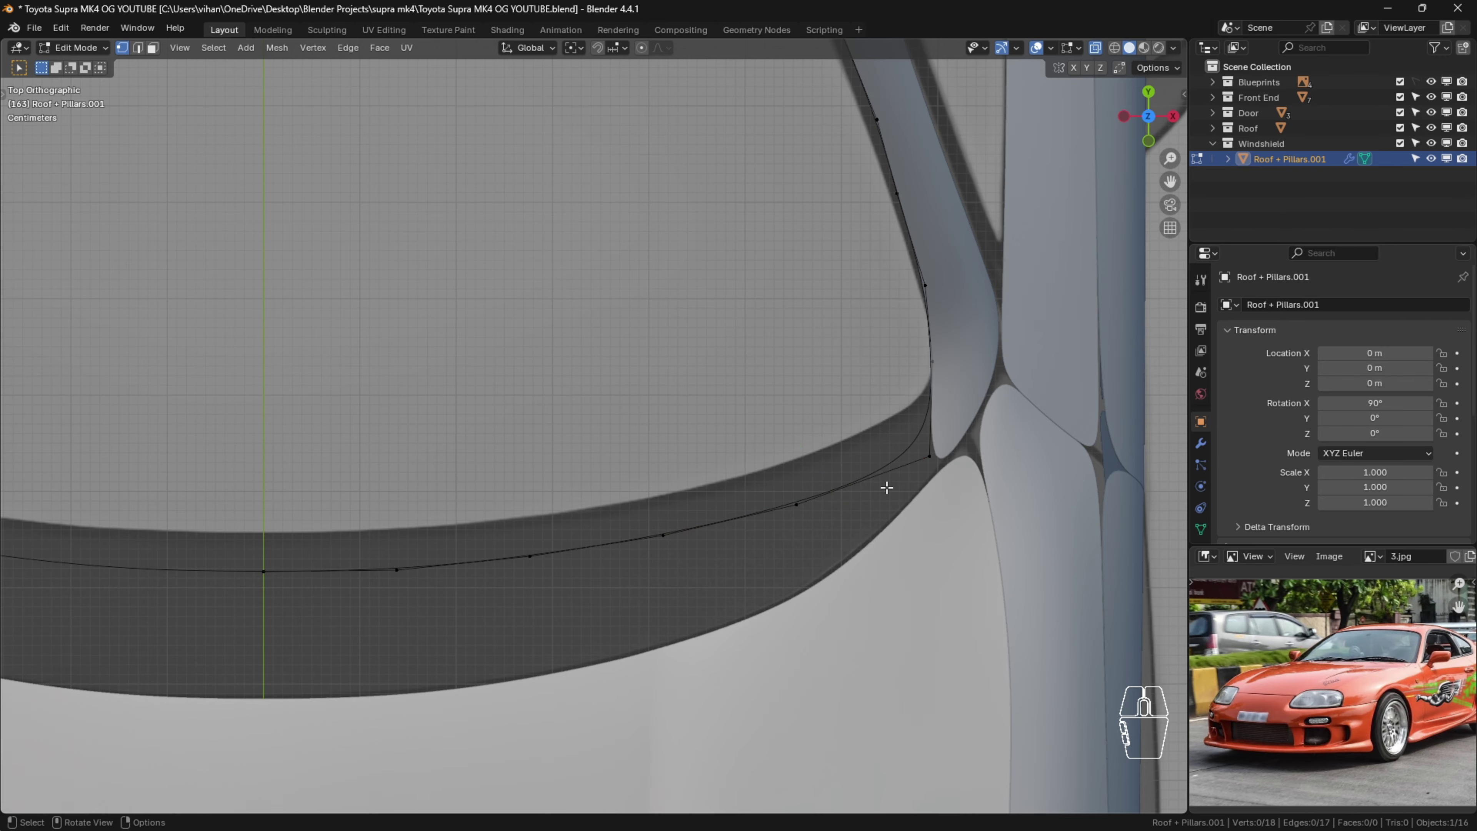
Step: Check the lower edge in the side view and nudge its three inner vertices nearest the centre slightly forward along Y
key(KP_3)
scroll(544, 412, up, 3)
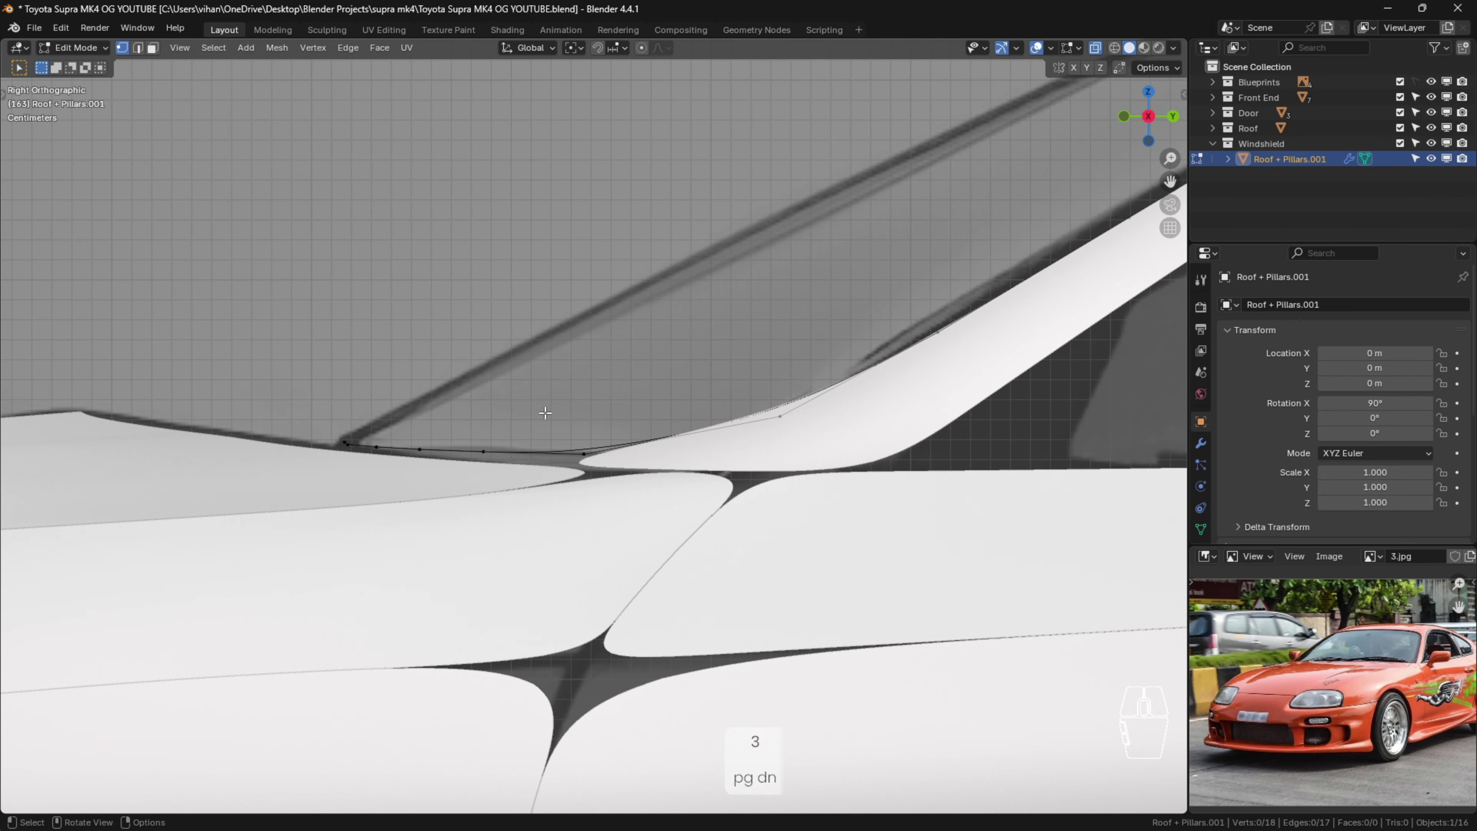
scroll(344, 447, up, 1)
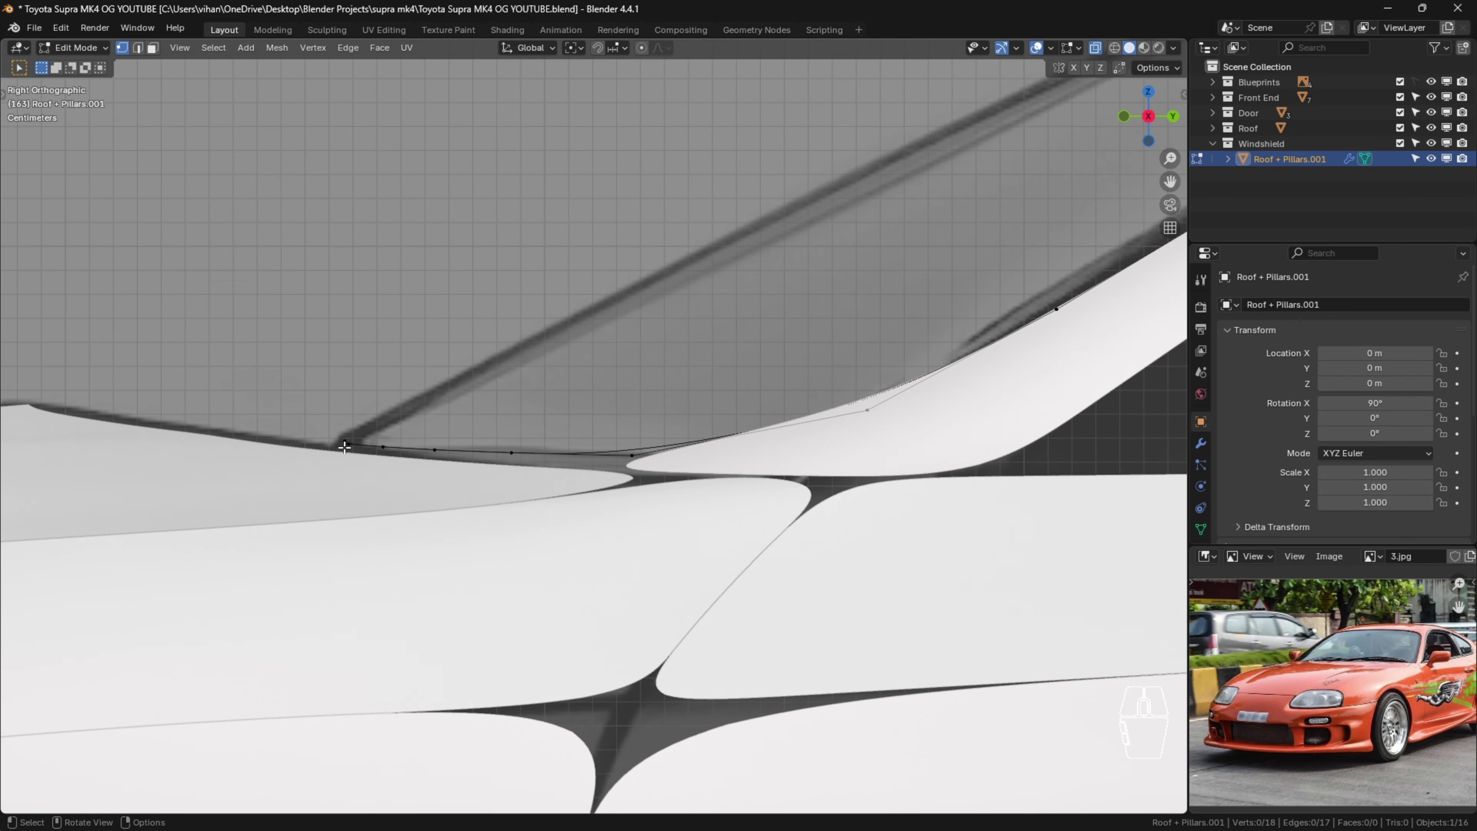
key(KP_7)
scroll(409, 457, down, 6)
scroll(702, 492, up, 1)
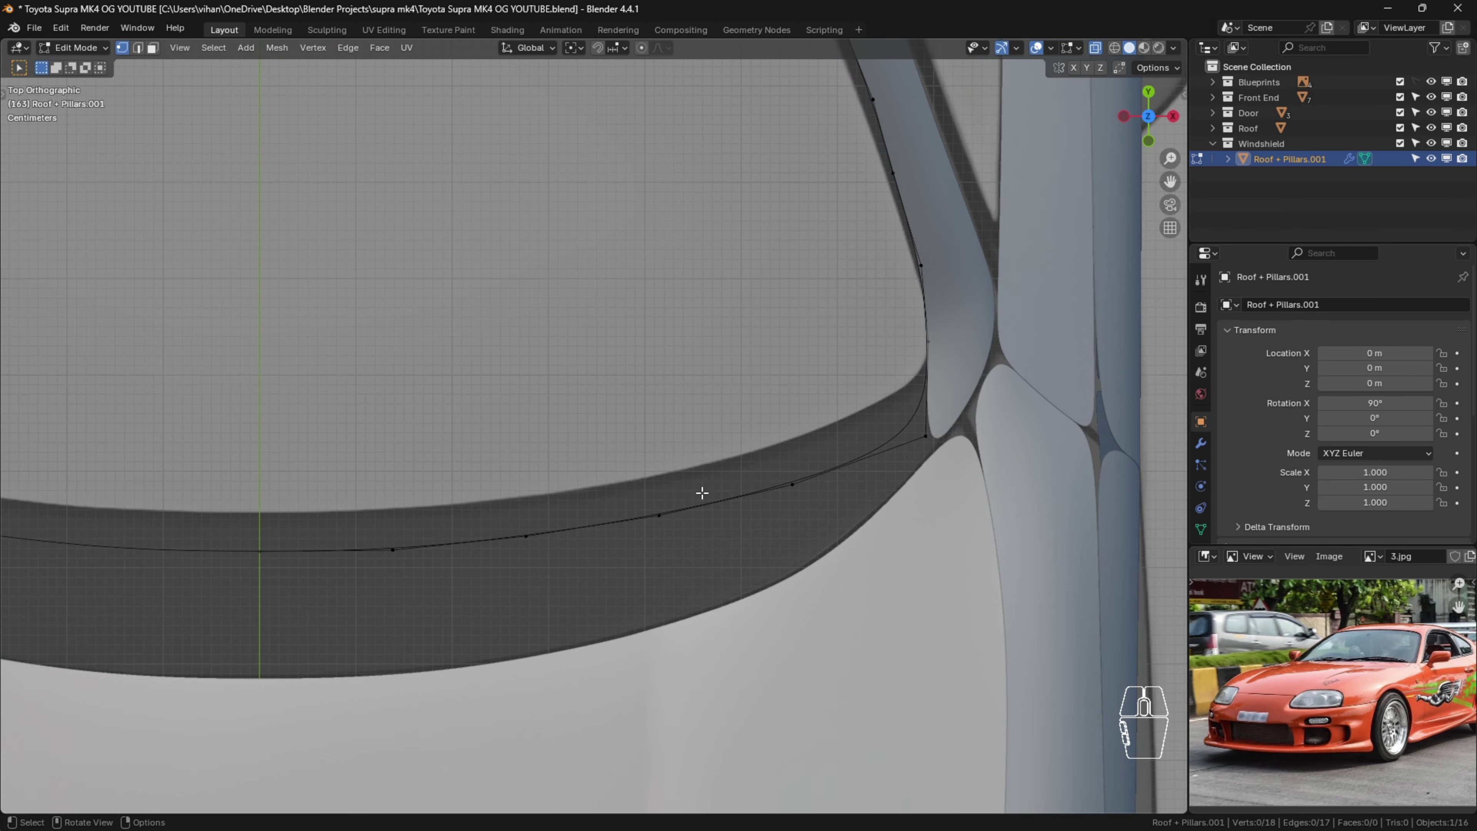
click(661, 500)
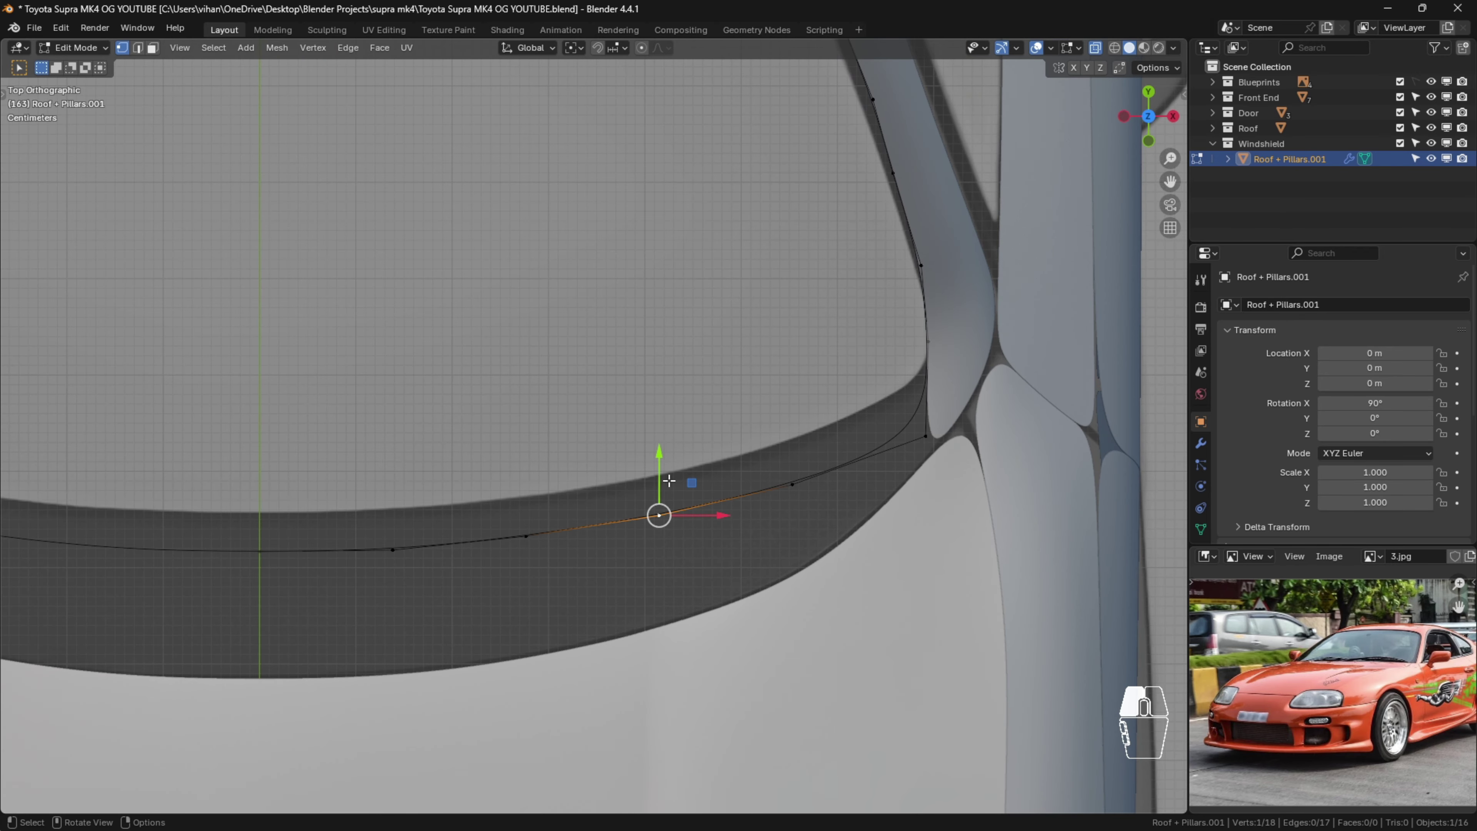
drag(658, 450, 657, 452)
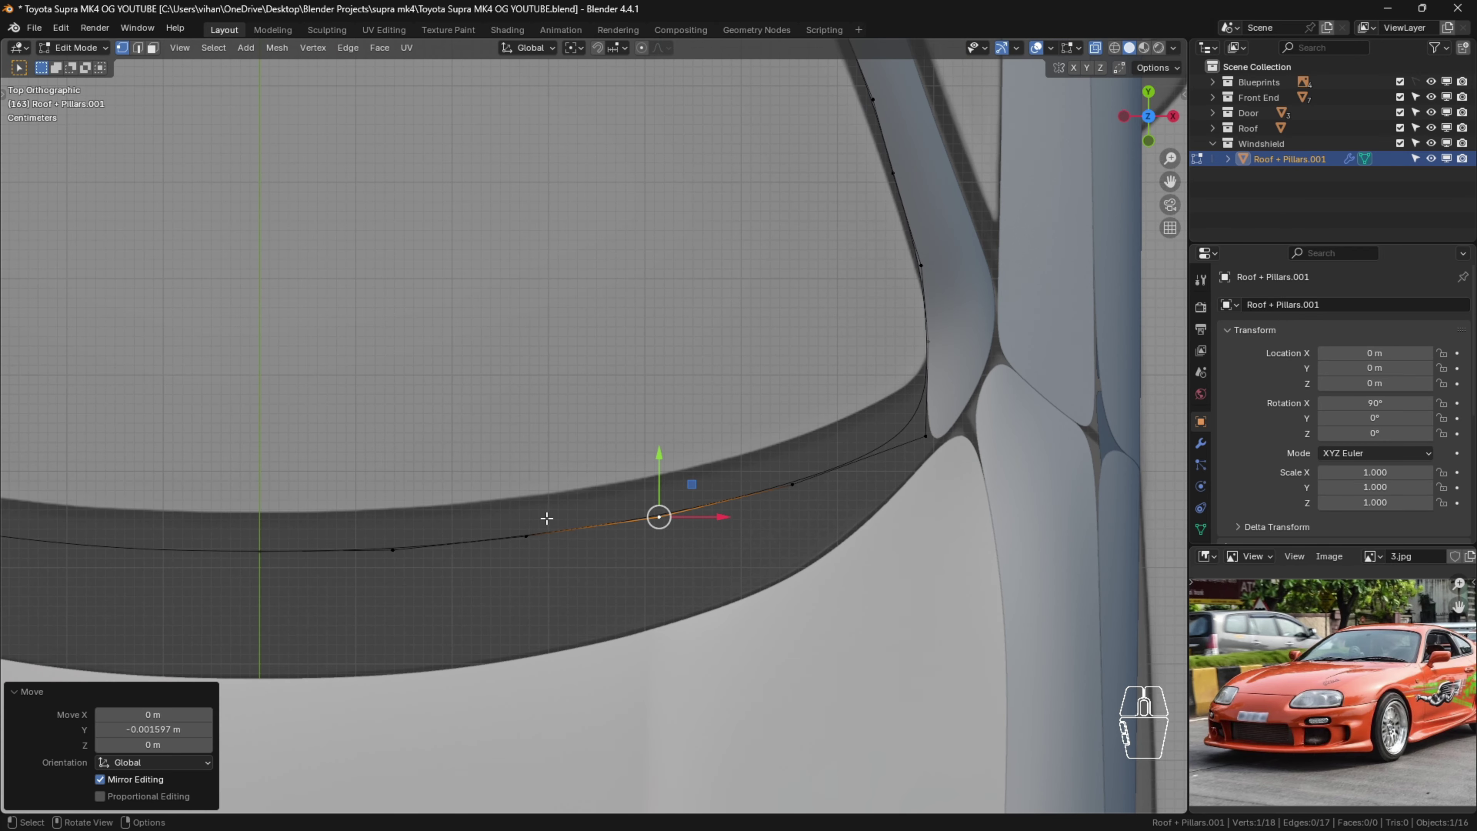
click(535, 531)
drag(525, 486, 525, 488)
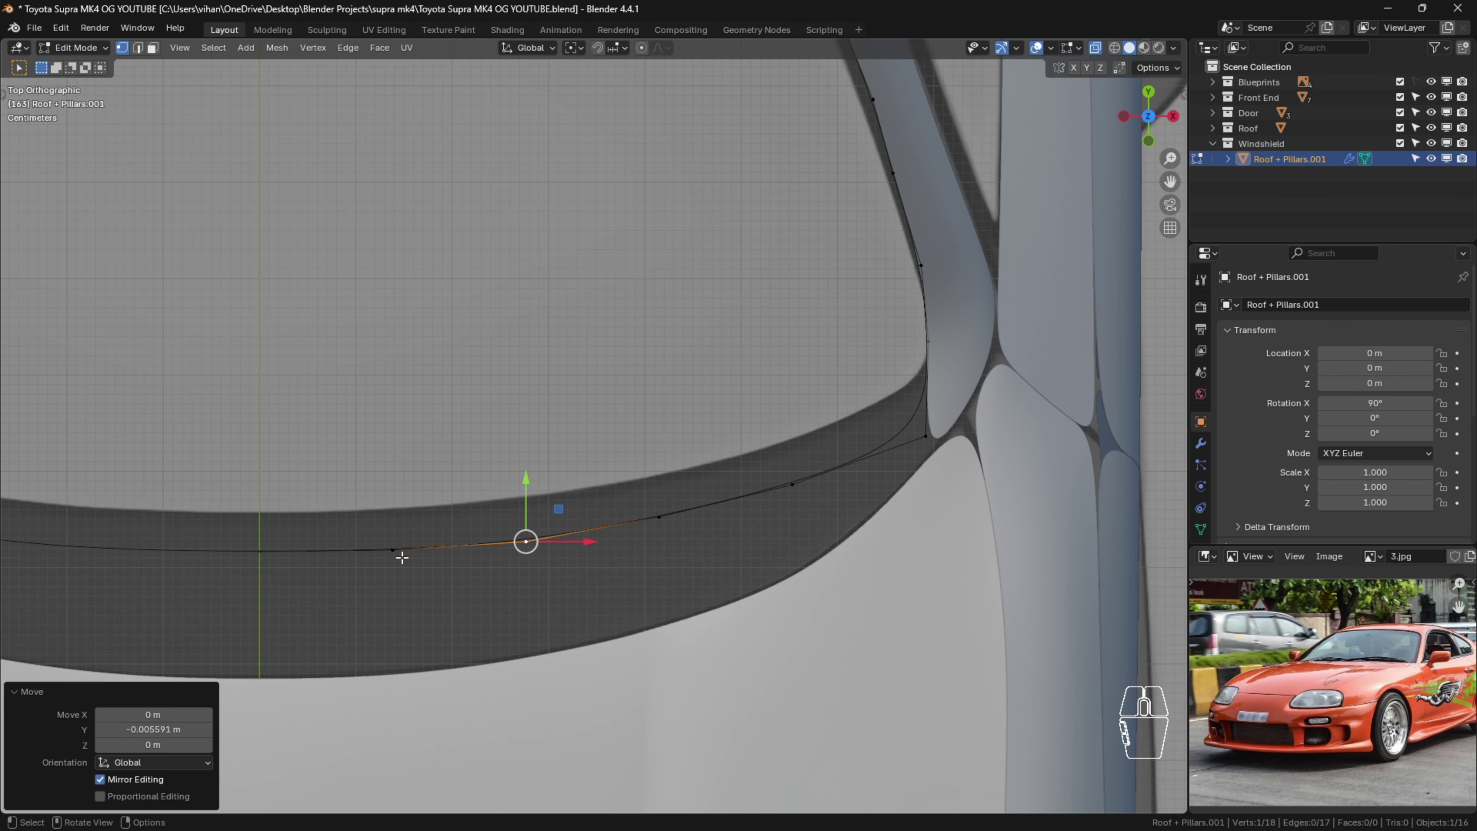
click(400, 551)
click(605, 568)
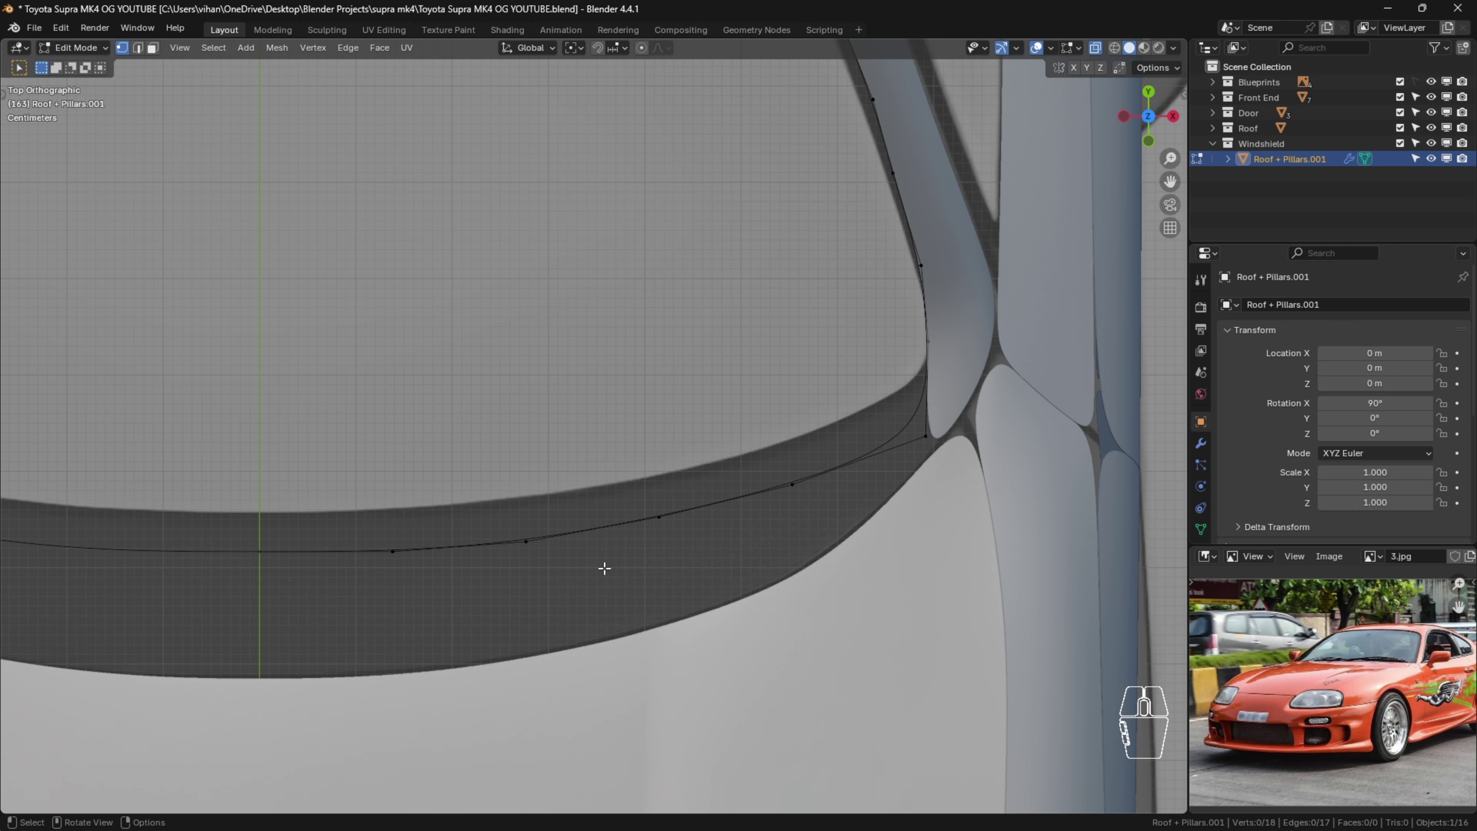
Step: Select the lower windshield edge from the centre line to the corner and distribute its vertices evenly with LoopTools Space
click(260, 551)
ctrl+click(924, 436)
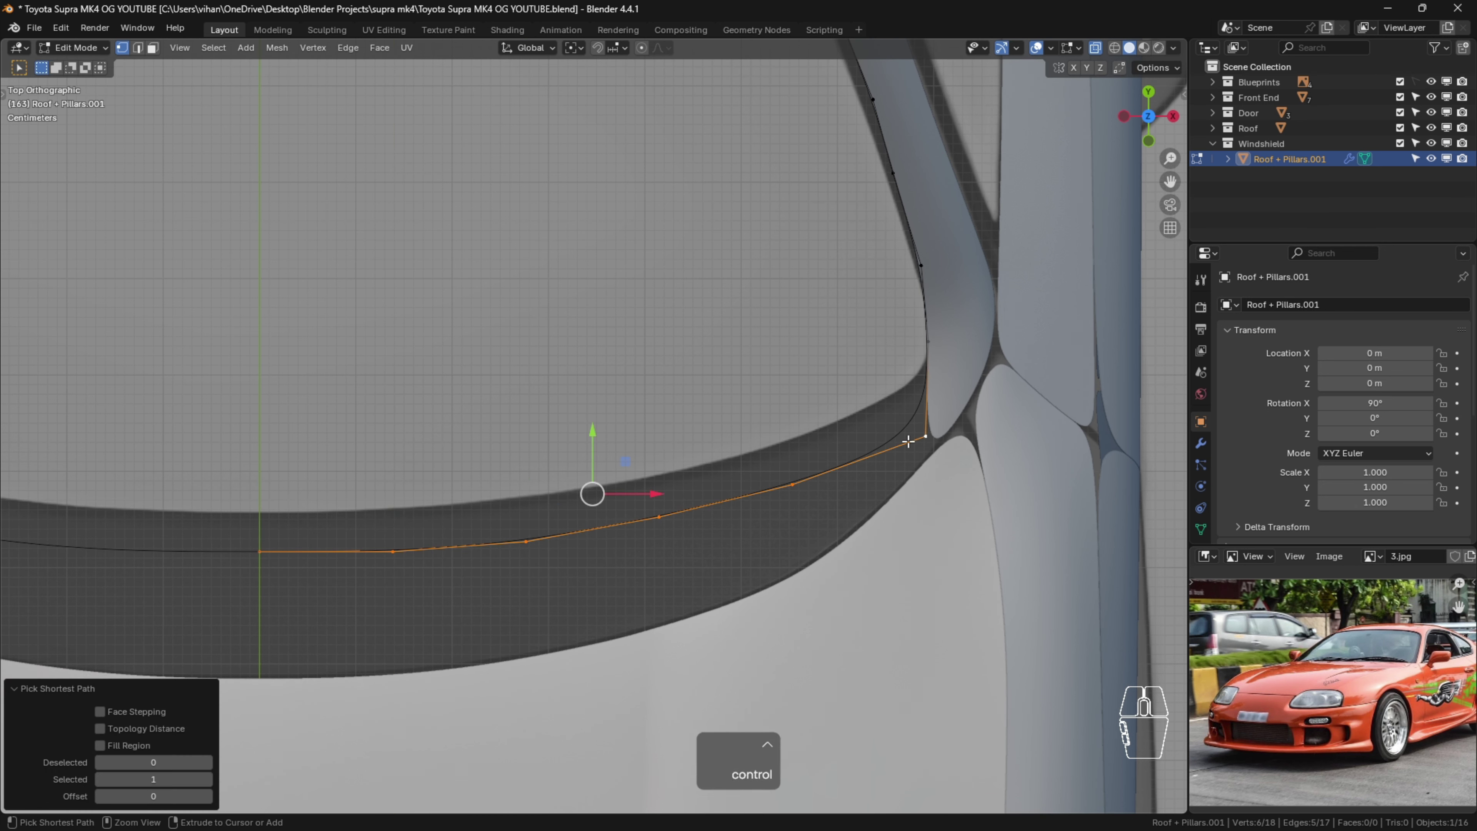
key(n)
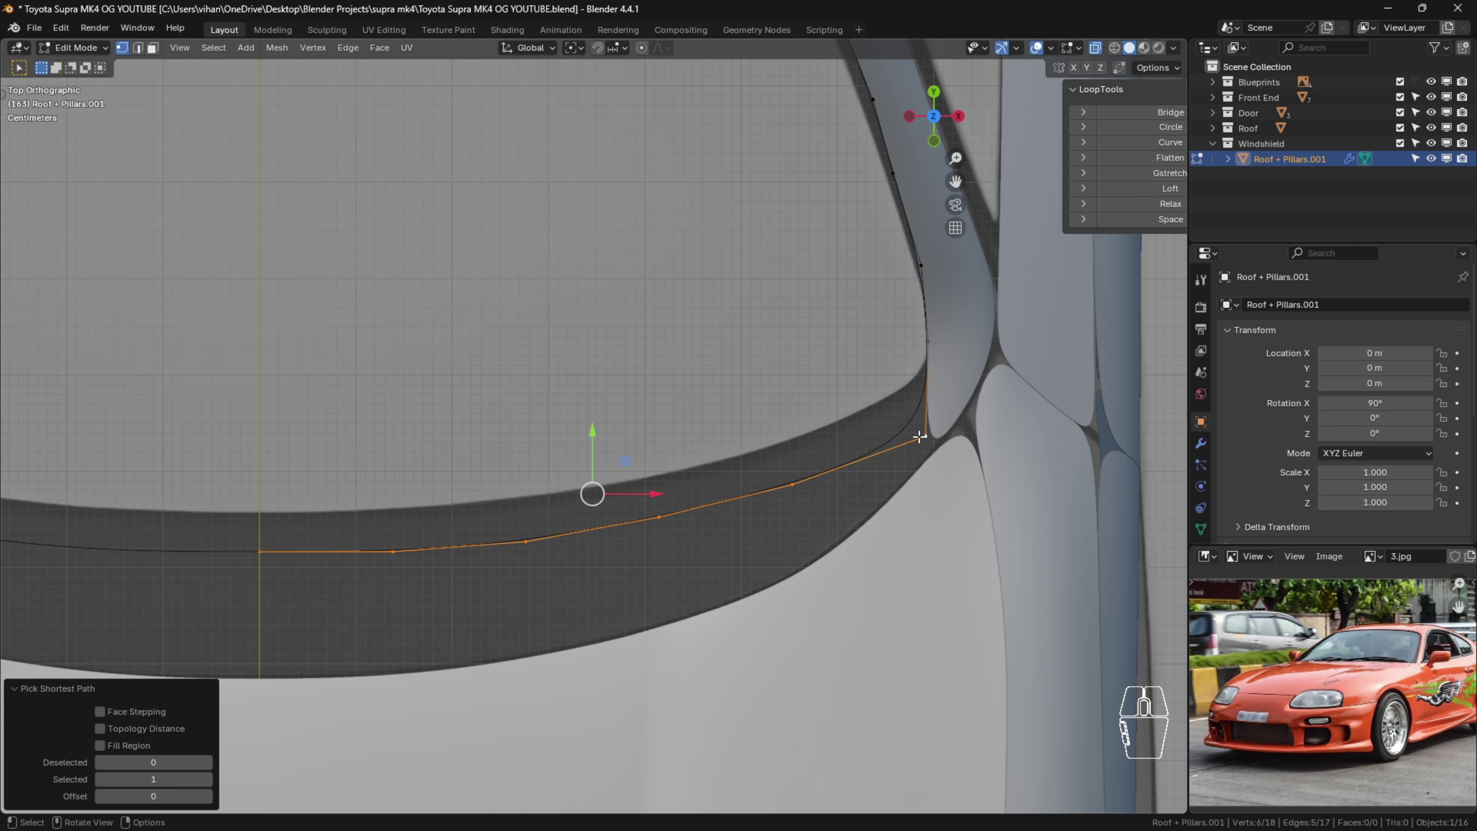
click(1134, 224)
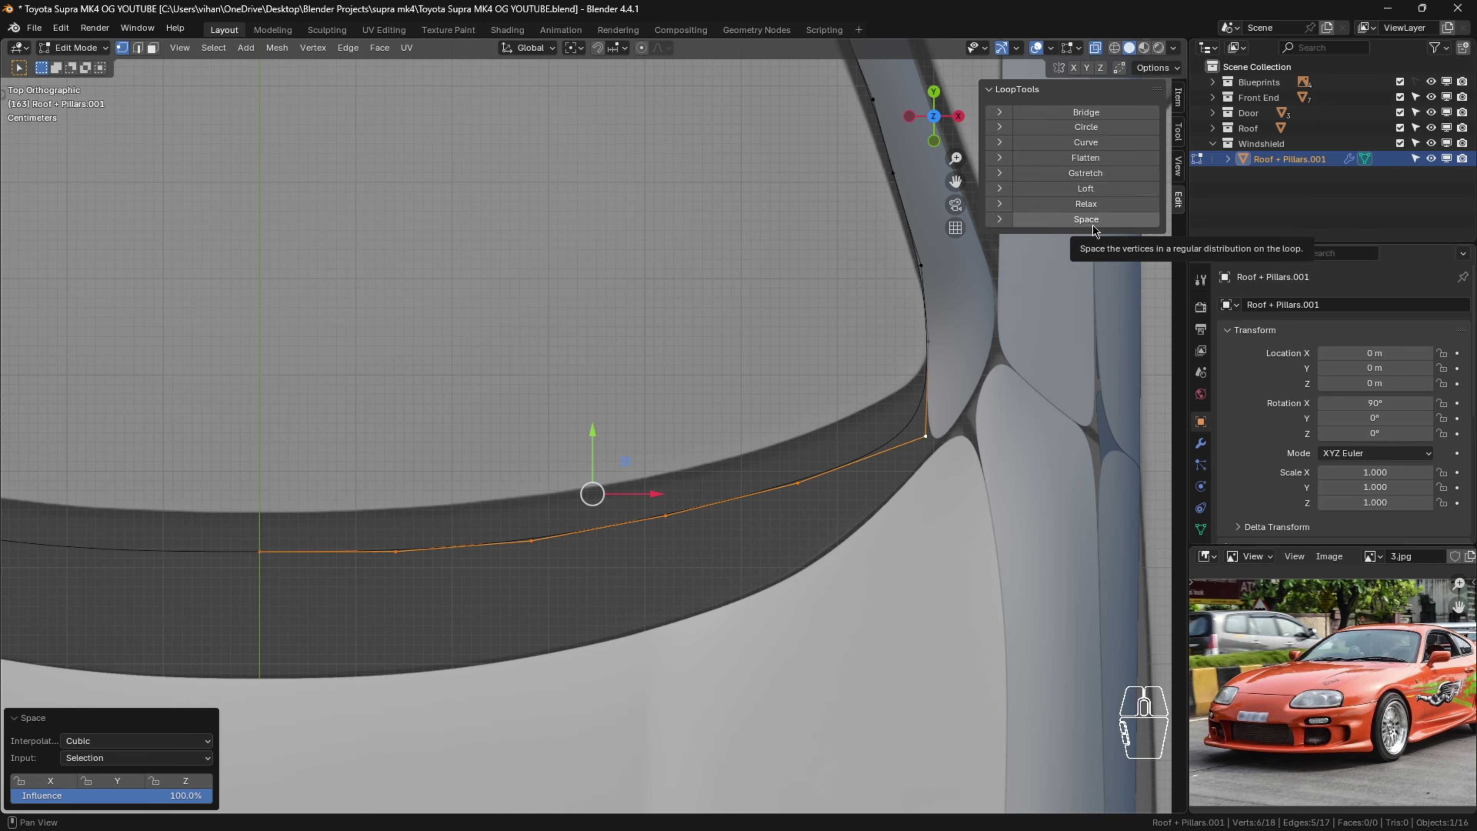
key(n)
scroll(878, 411, down, 5)
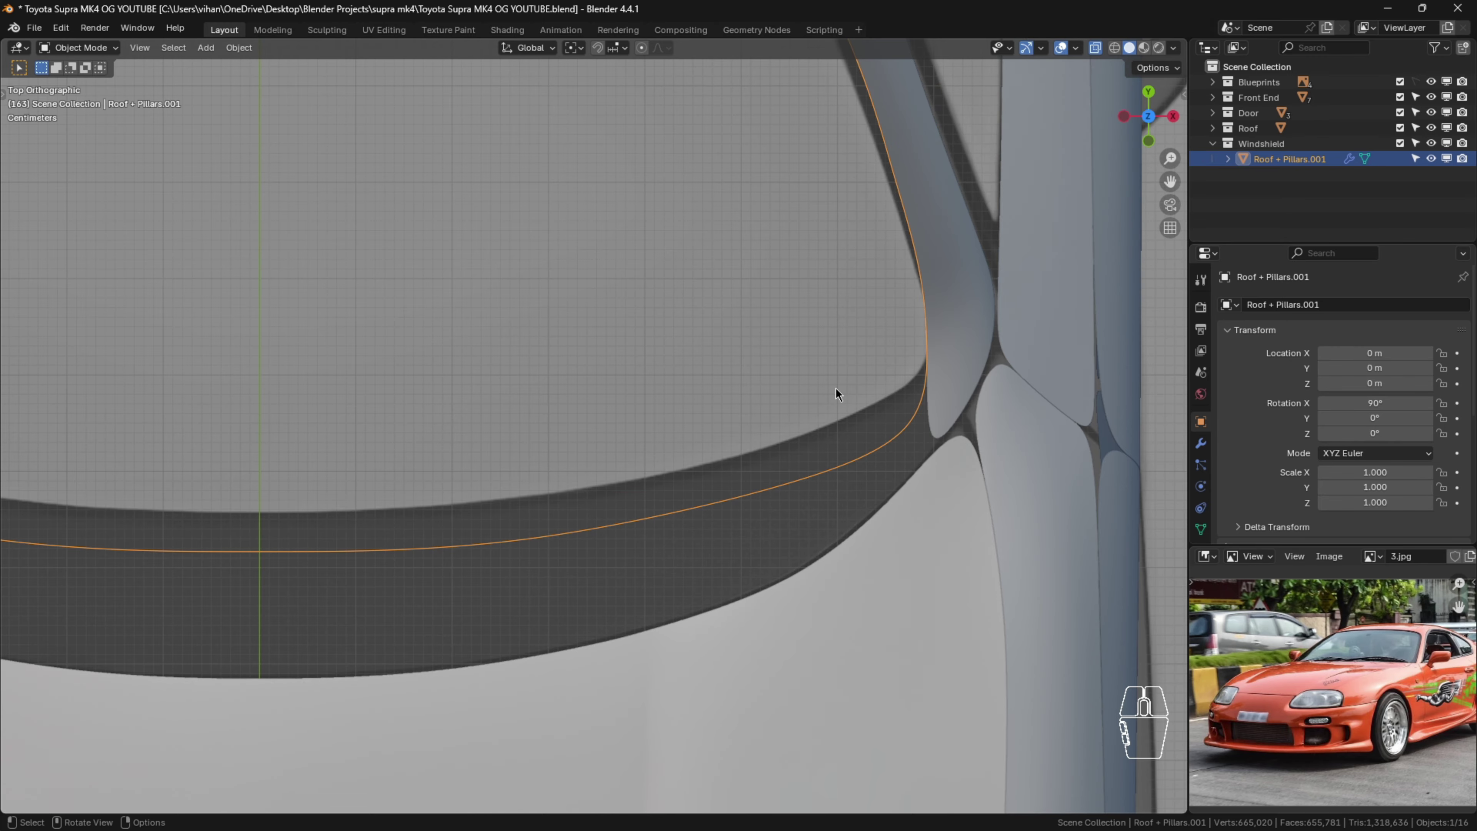
Step: Join the centre-line vertices of the upper and lower windshield edges with a new edge
key(Tab)
scroll(836, 387, down, 3)
middle_drag(902, 406, 658, 279)
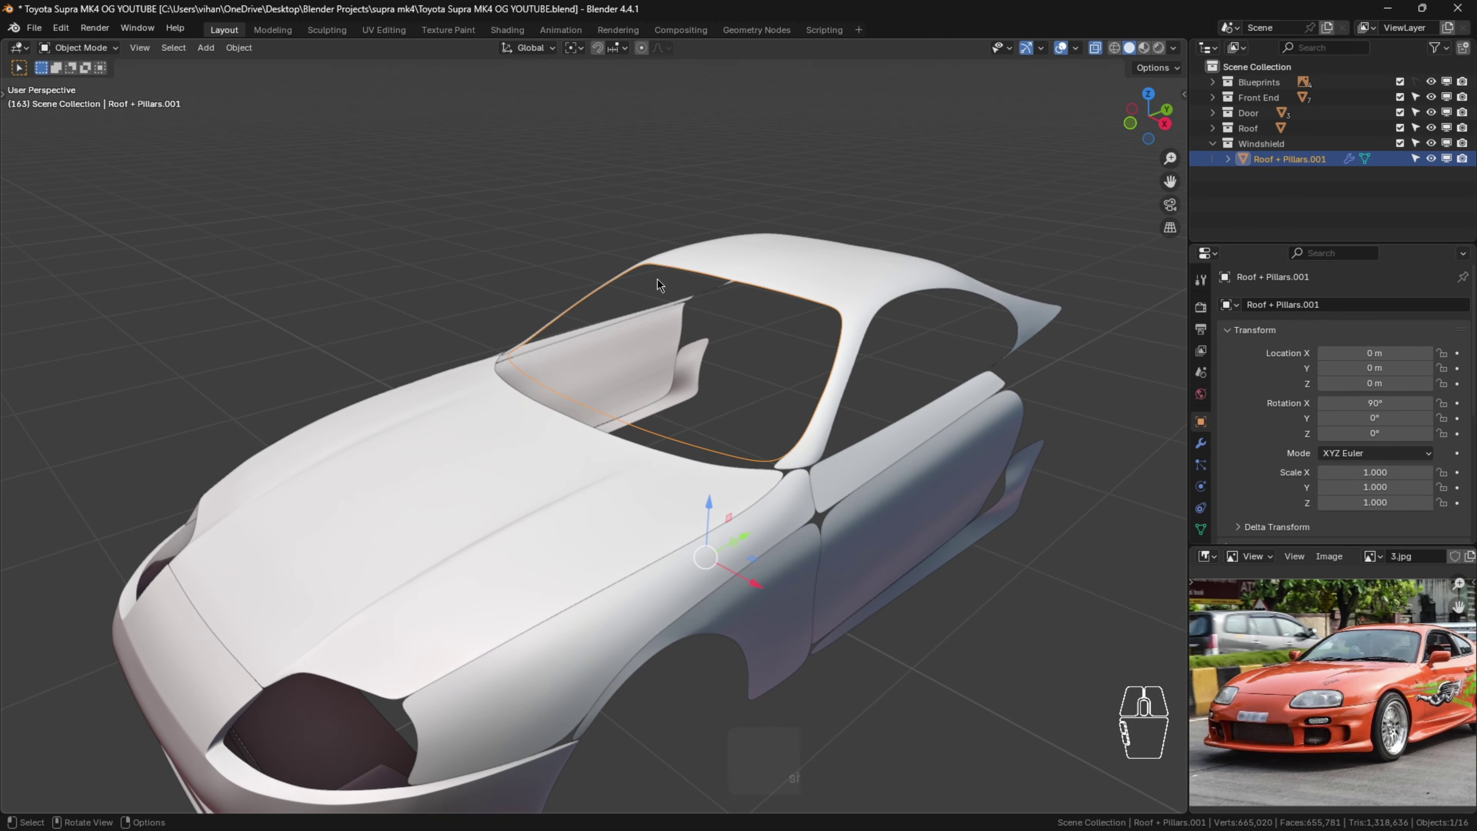
scroll(897, 325, up, 5)
middle_drag(657, 476, 612, 477)
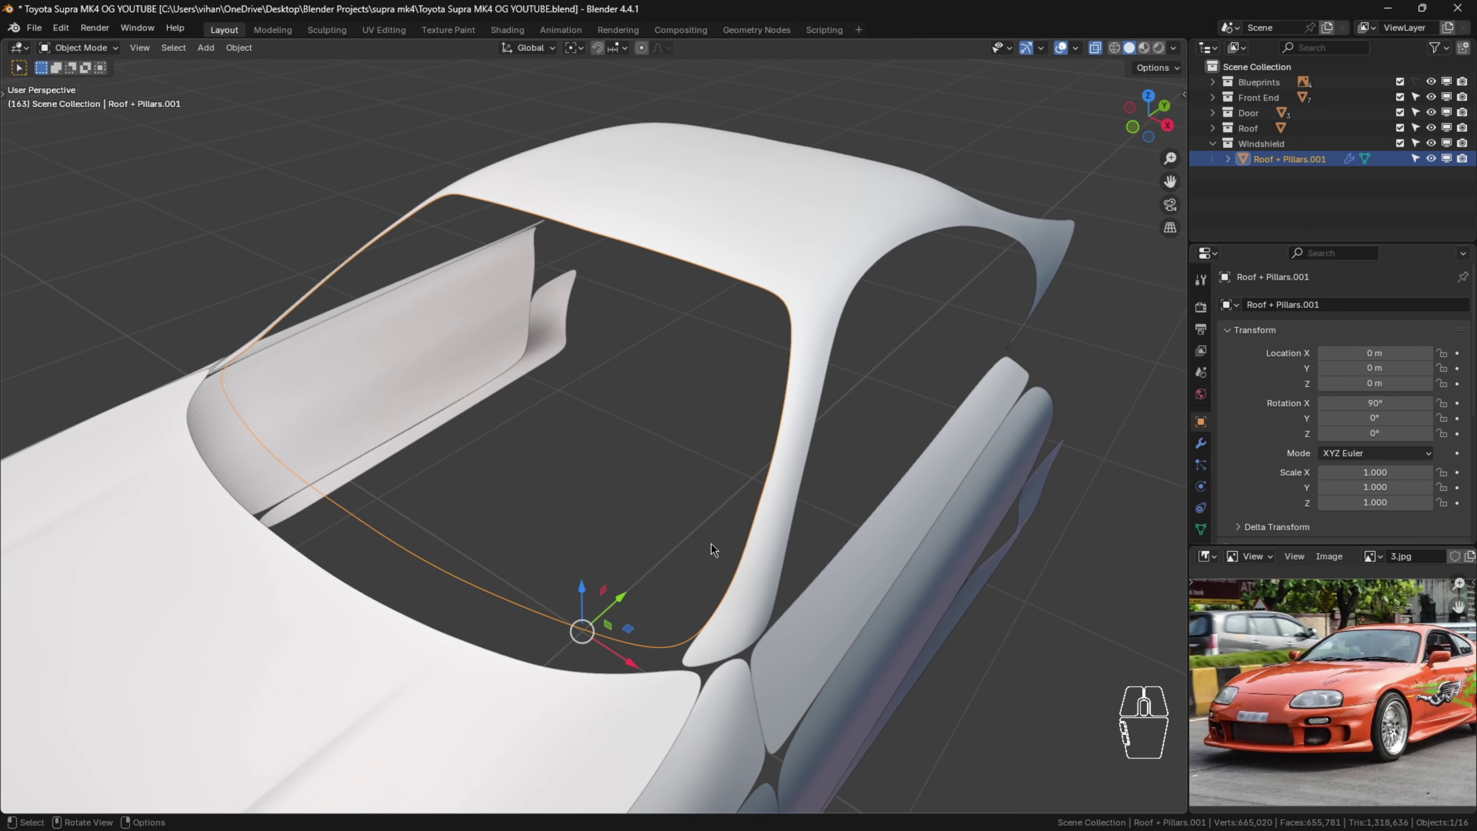
key(Tab)
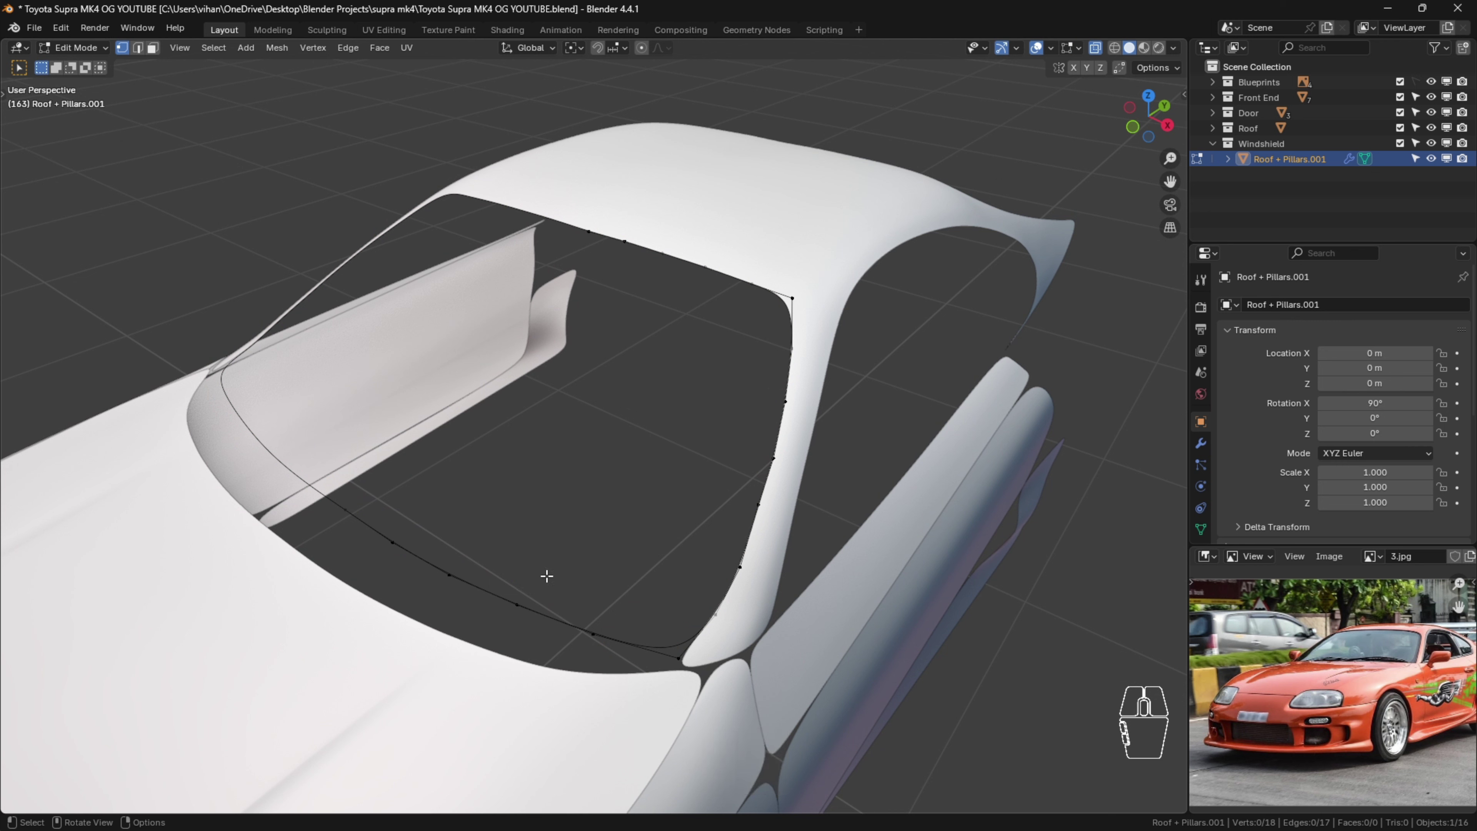
click(343, 510)
shift+click(584, 232)
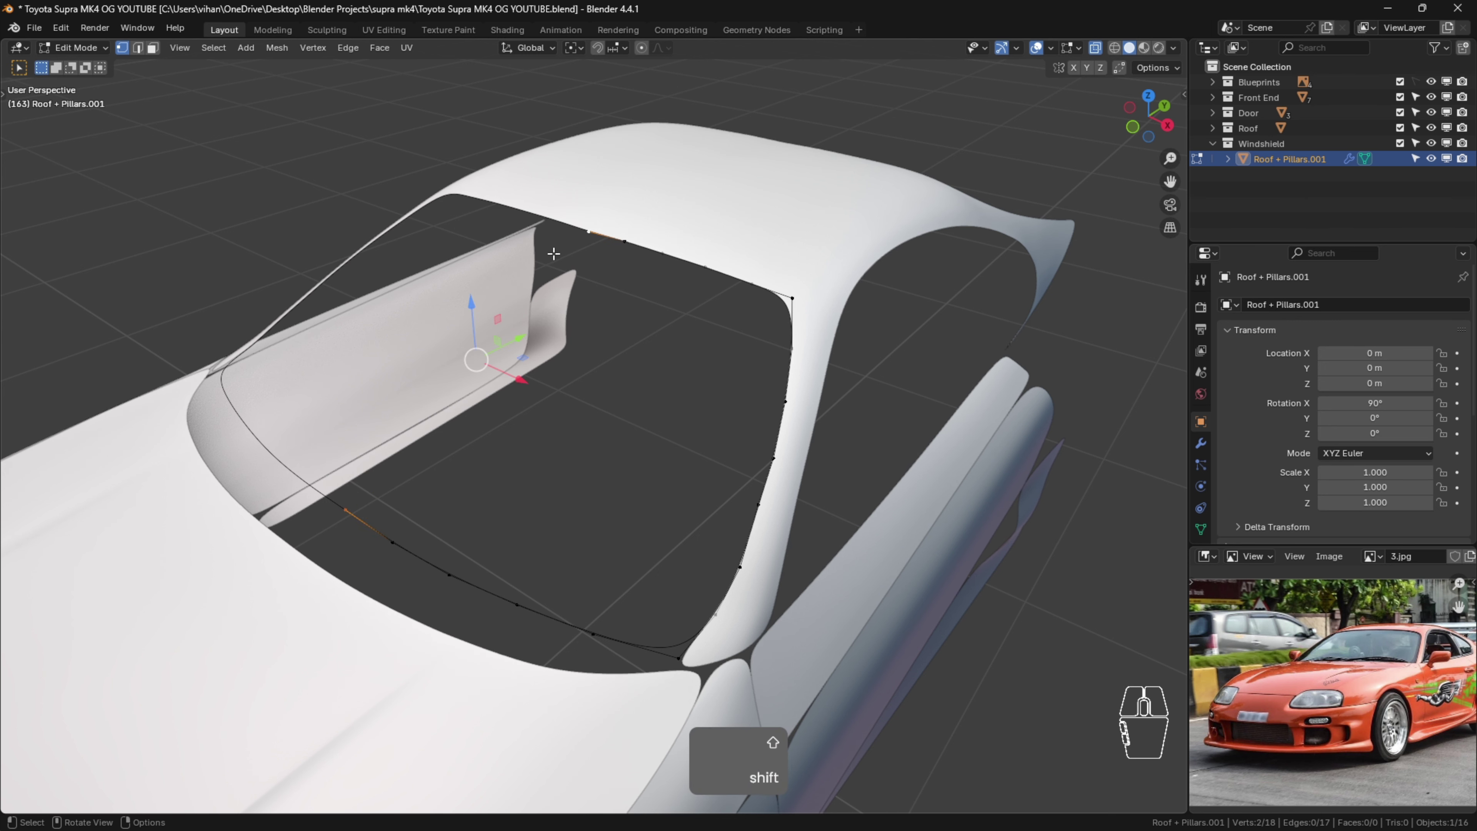
key(f)
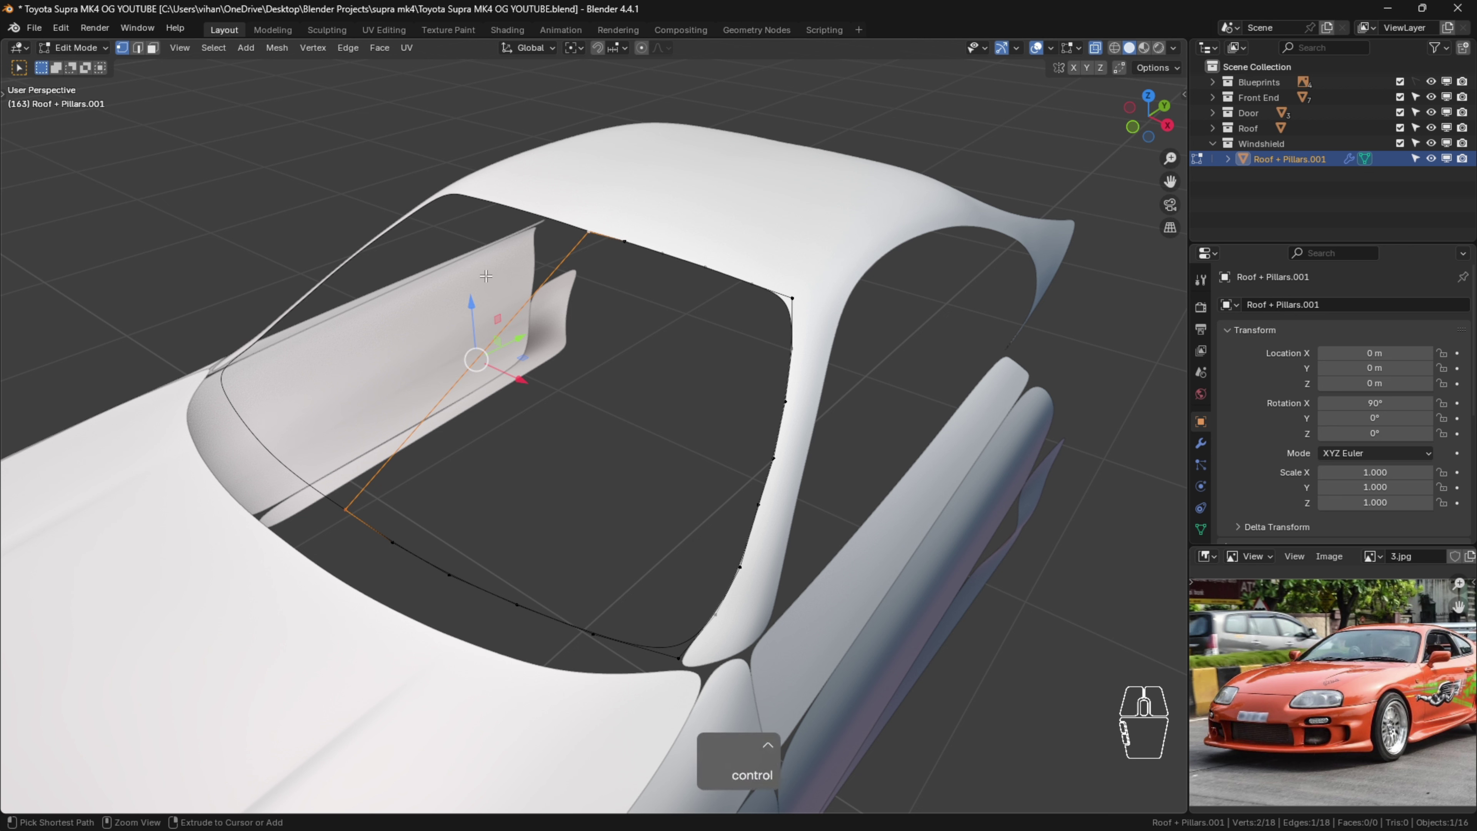
Step: Add five evenly spaced vertices along the new centre edge with a loop cut
key(ctrl+r)
scroll(501, 319, up, 4)
click(501, 319)
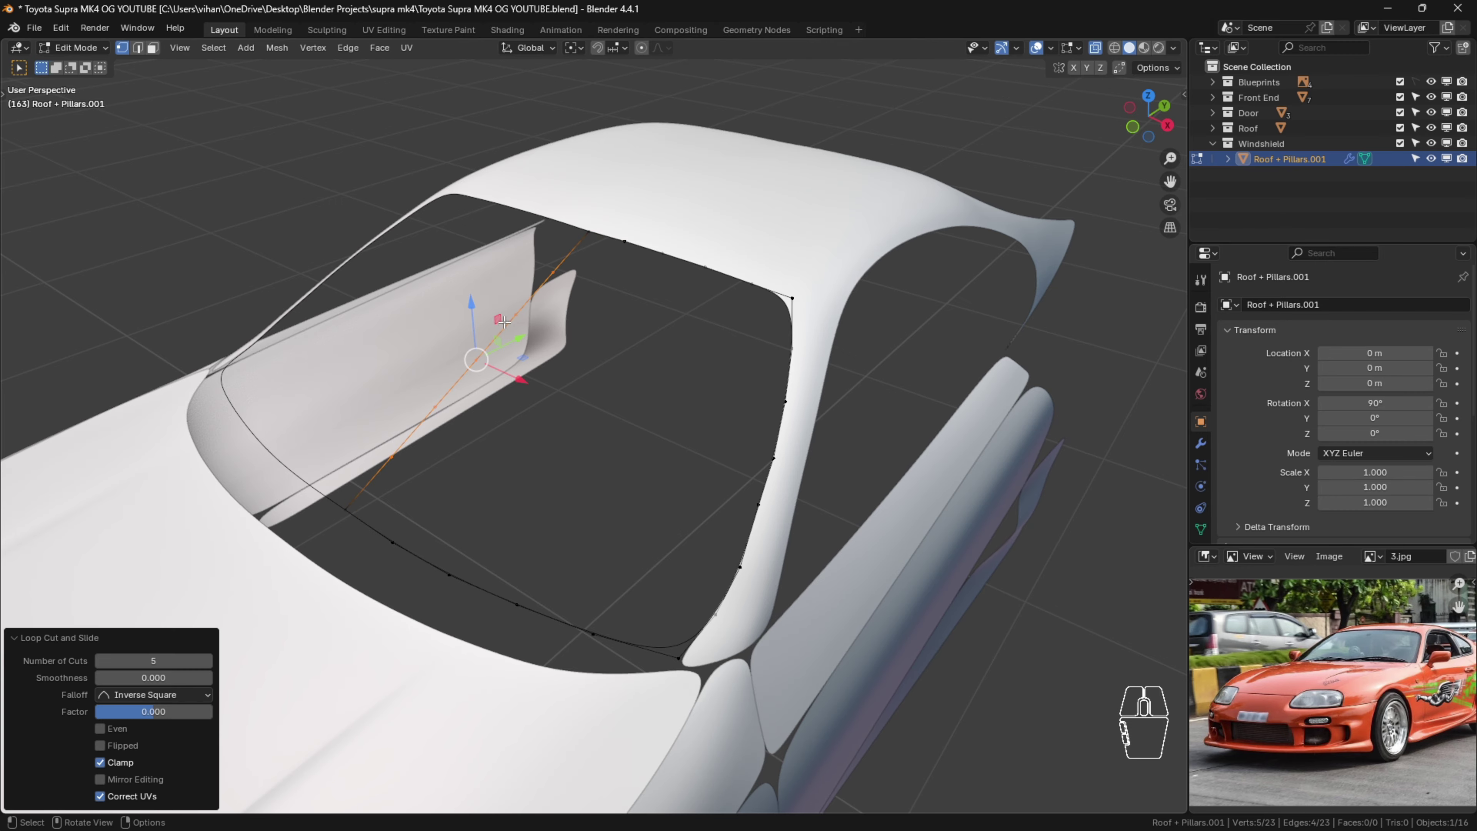
click(654, 365)
Step: In the side view, raise the three upper inner vertices of the centre edge along Z to match the blueprint's windshield line
click(560, 274)
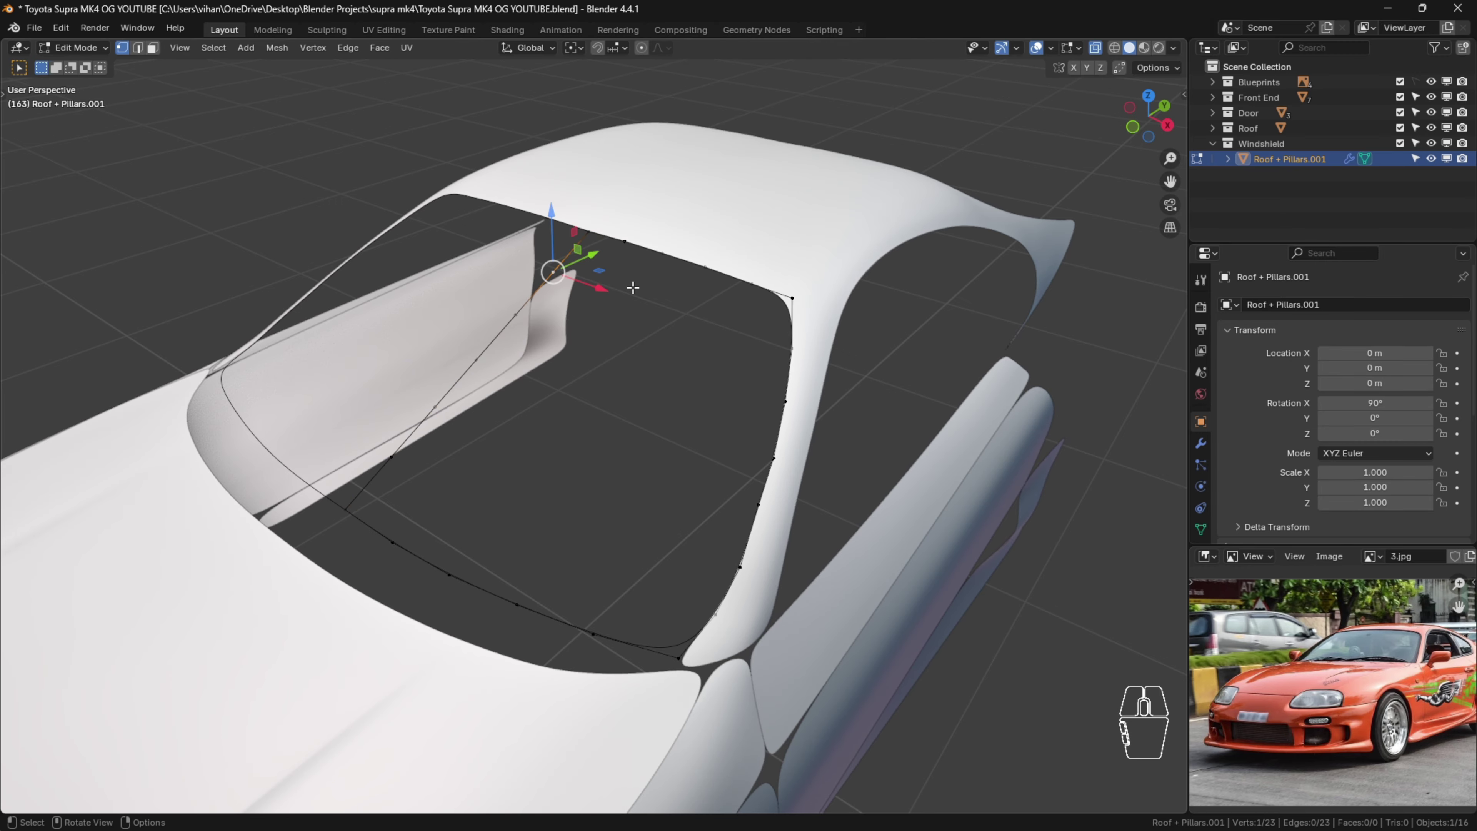
key(KP_3)
scroll(625, 314, up, 6)
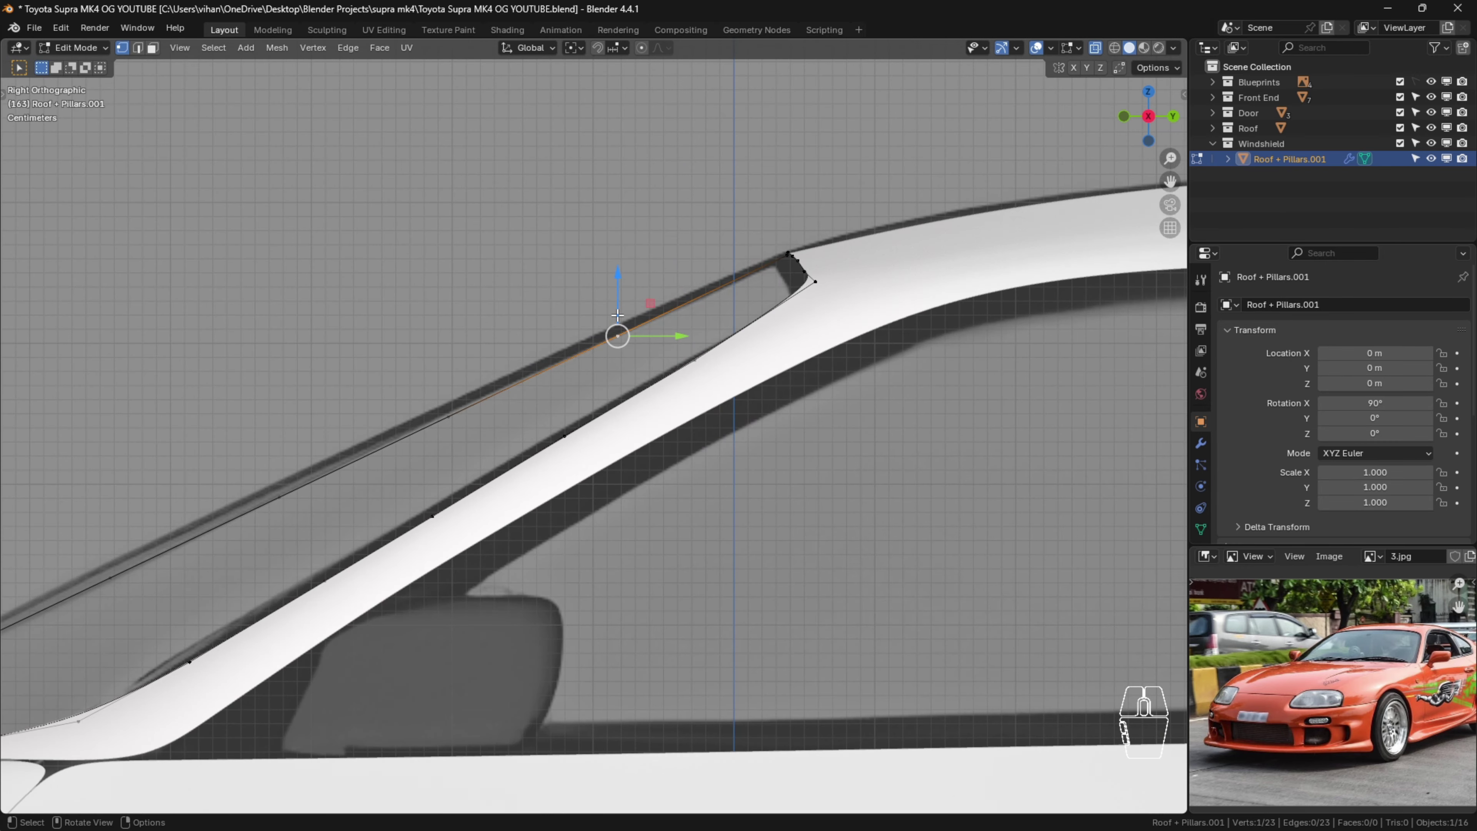
drag(617, 314, 617, 310)
shift+middle_drag(461, 407, 716, 355)
click(716, 355)
drag(705, 334, 705, 322)
click(551, 431)
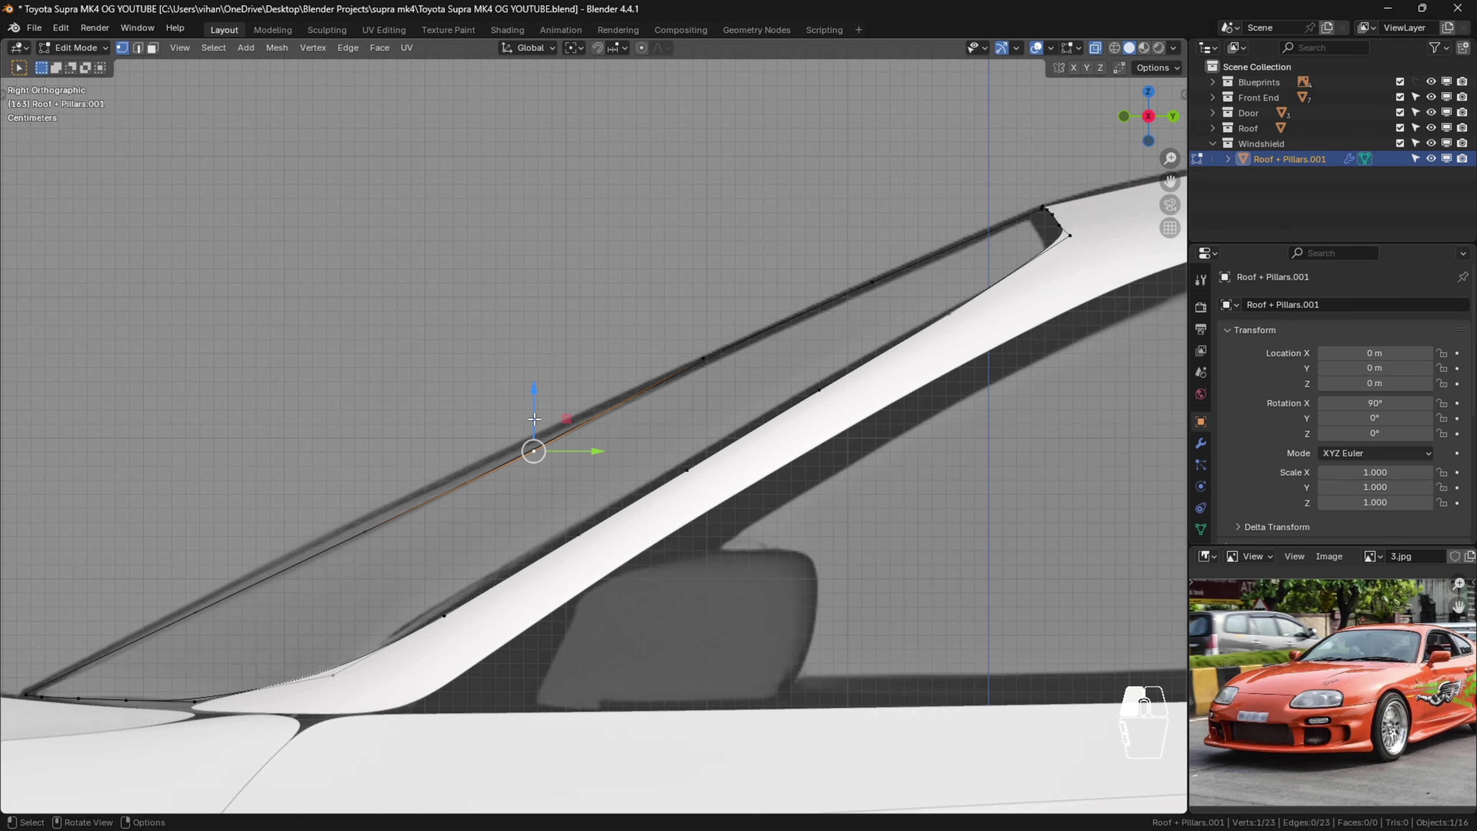
drag(534, 419, 534, 404)
Step: Raise the two lower inner vertices of the centre edge along Z onto the blueprint's windshield line, and dismiss the Windows restart notice
shift+middle_drag(348, 532, 571, 437)
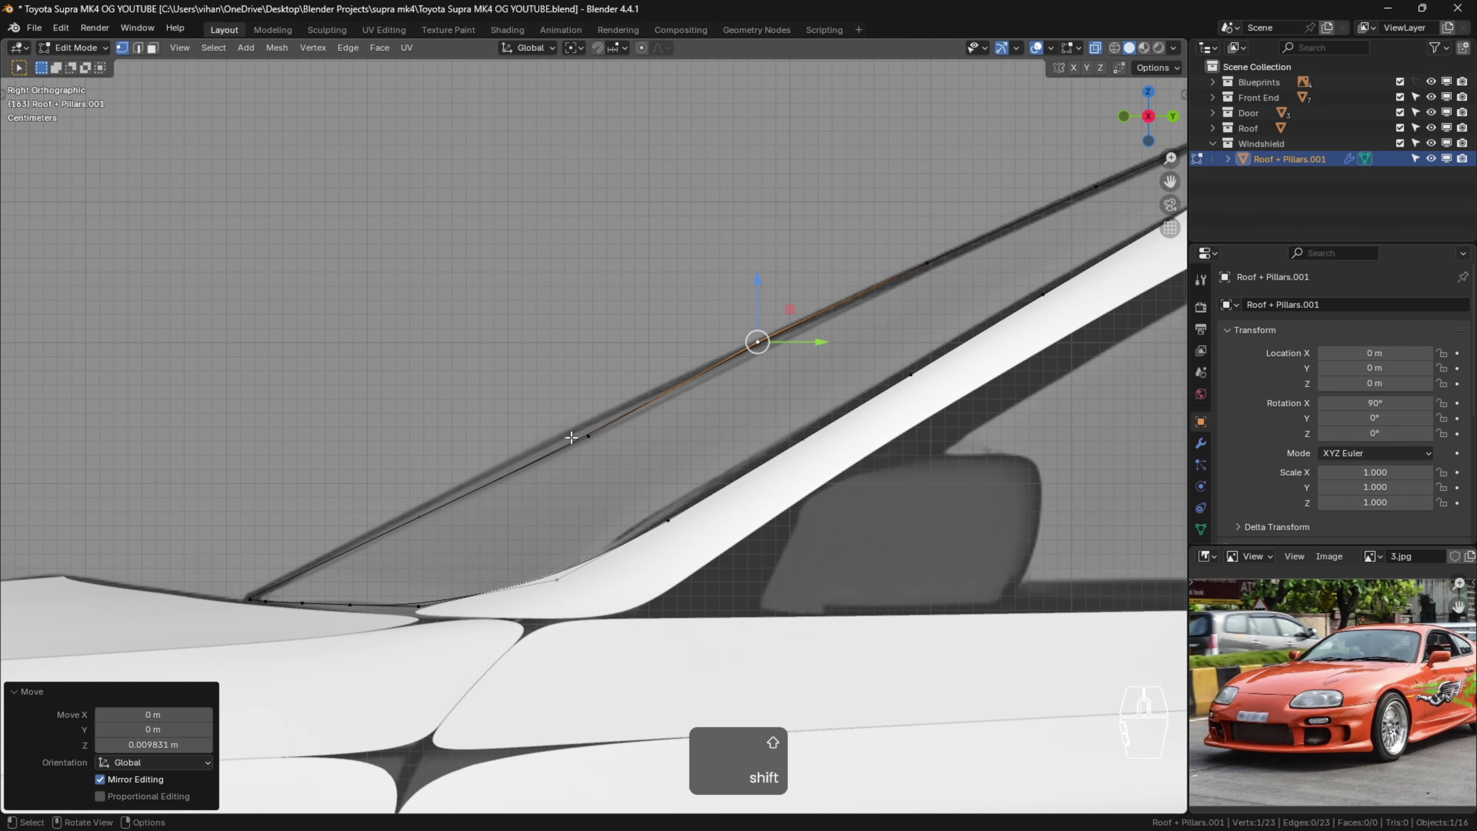
click(579, 436)
drag(588, 407, 587, 395)
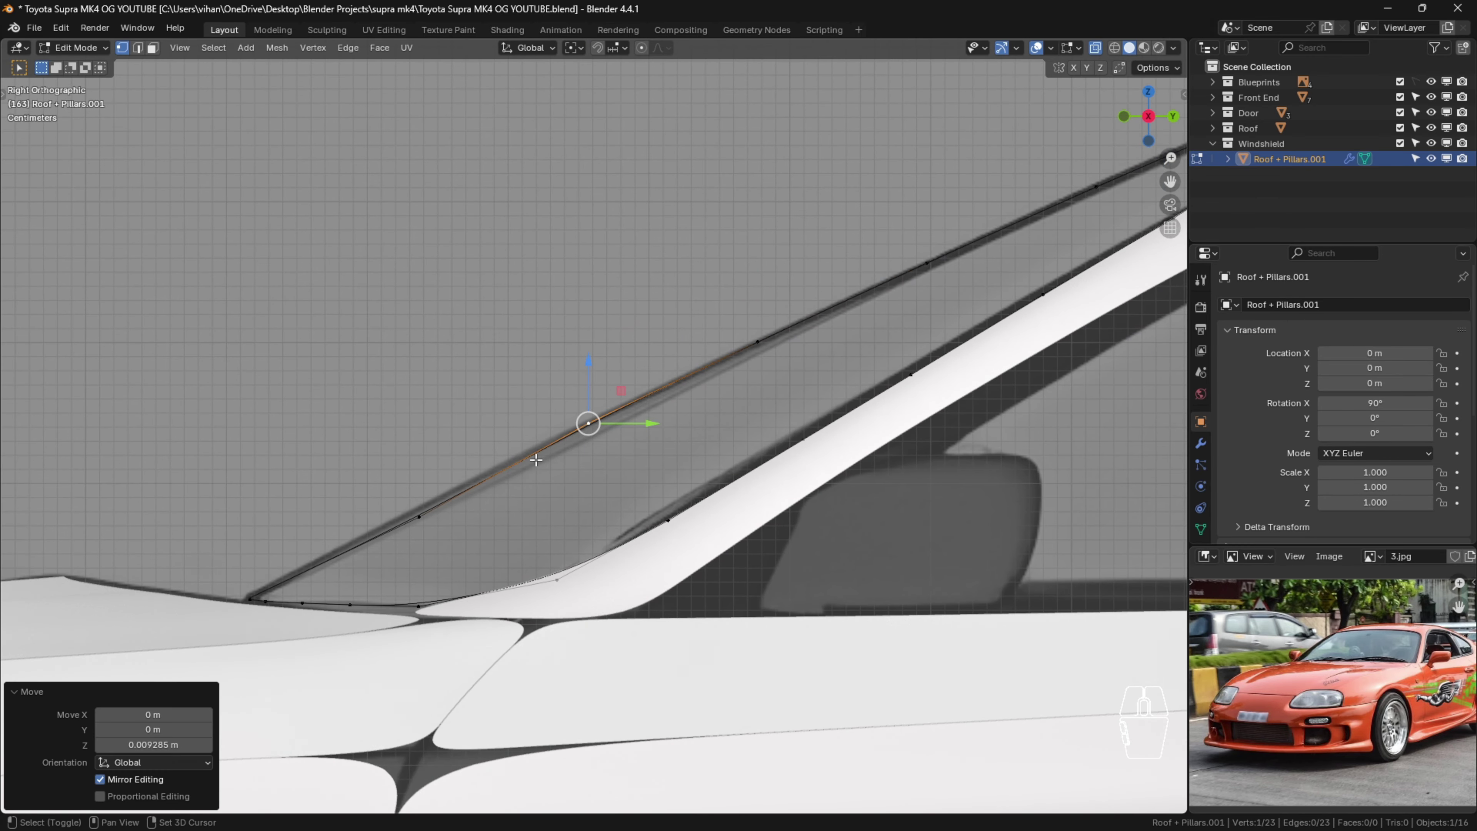
shift+middle_drag(535, 460, 765, 375)
click(649, 431)
drag(652, 403, 653, 388)
click(814, 395)
shift+middle_drag(814, 395, 482, 418)
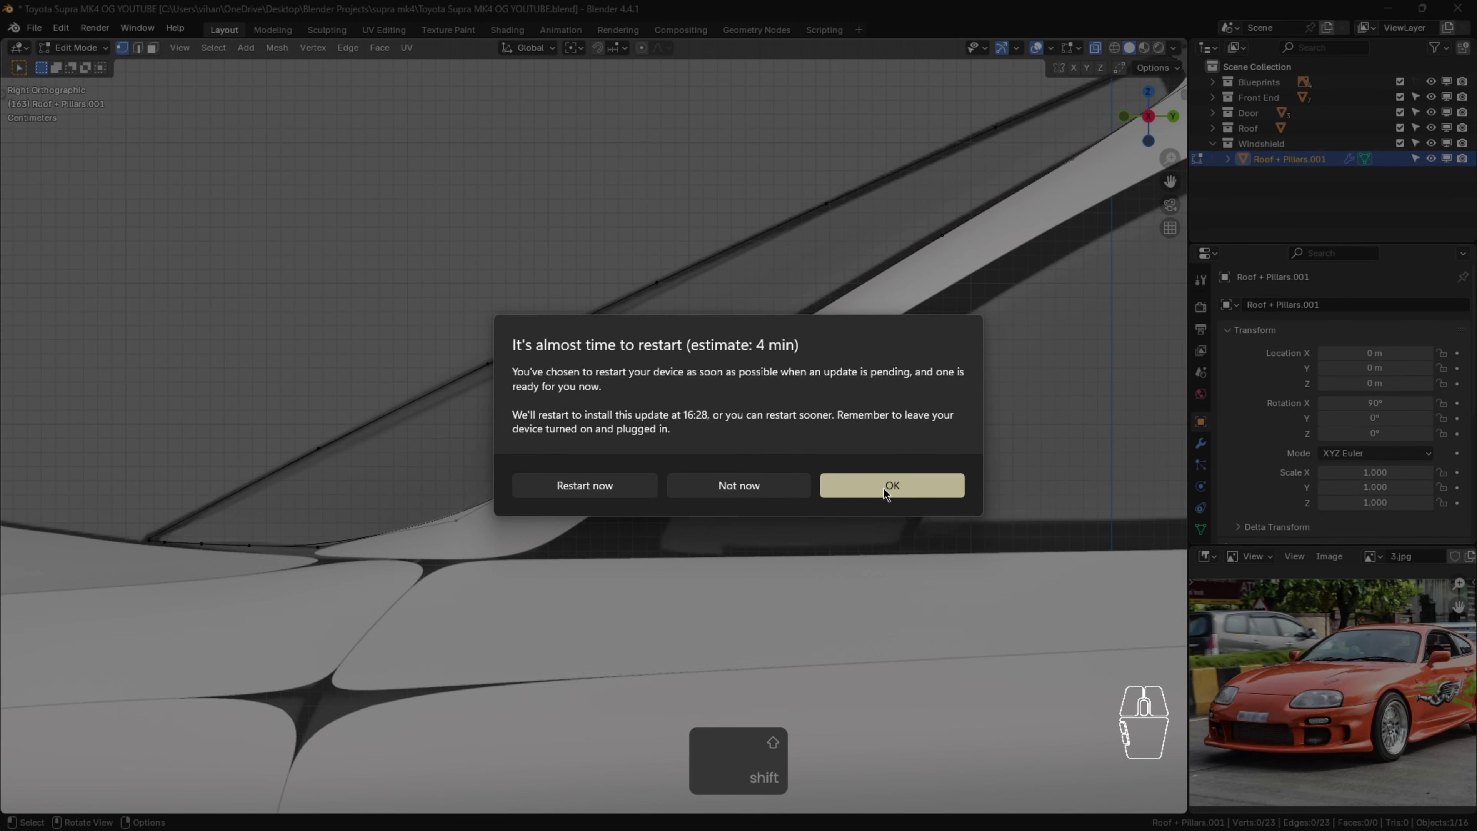
click(885, 492)
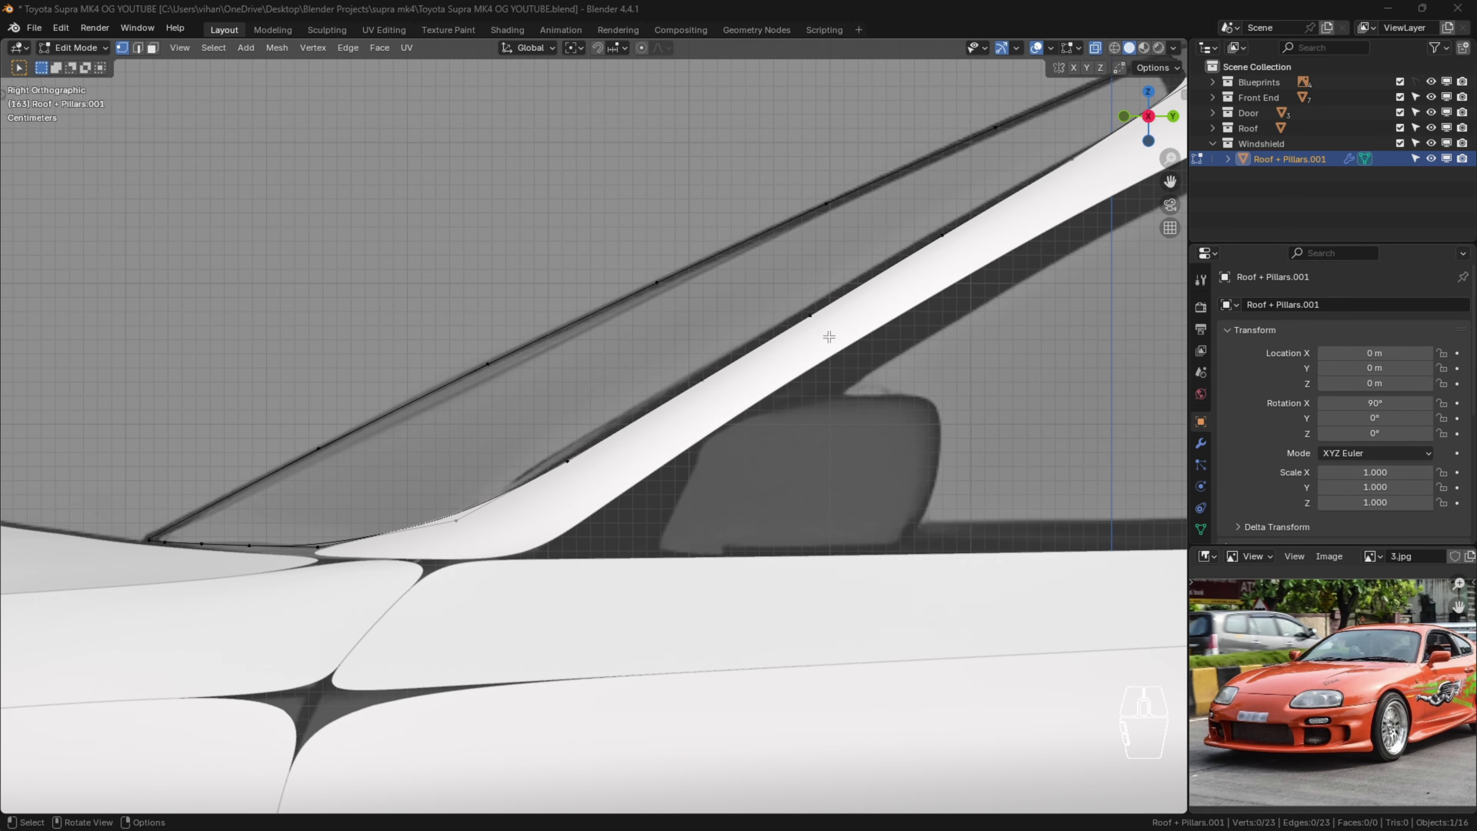
Step: Edit the roof and pillars together with the windshield, nudging the mid-height vertices at the A-pillar's inner edge slightly outward
scroll(829, 337, down, 8)
middle_drag(829, 337, 504, 334)
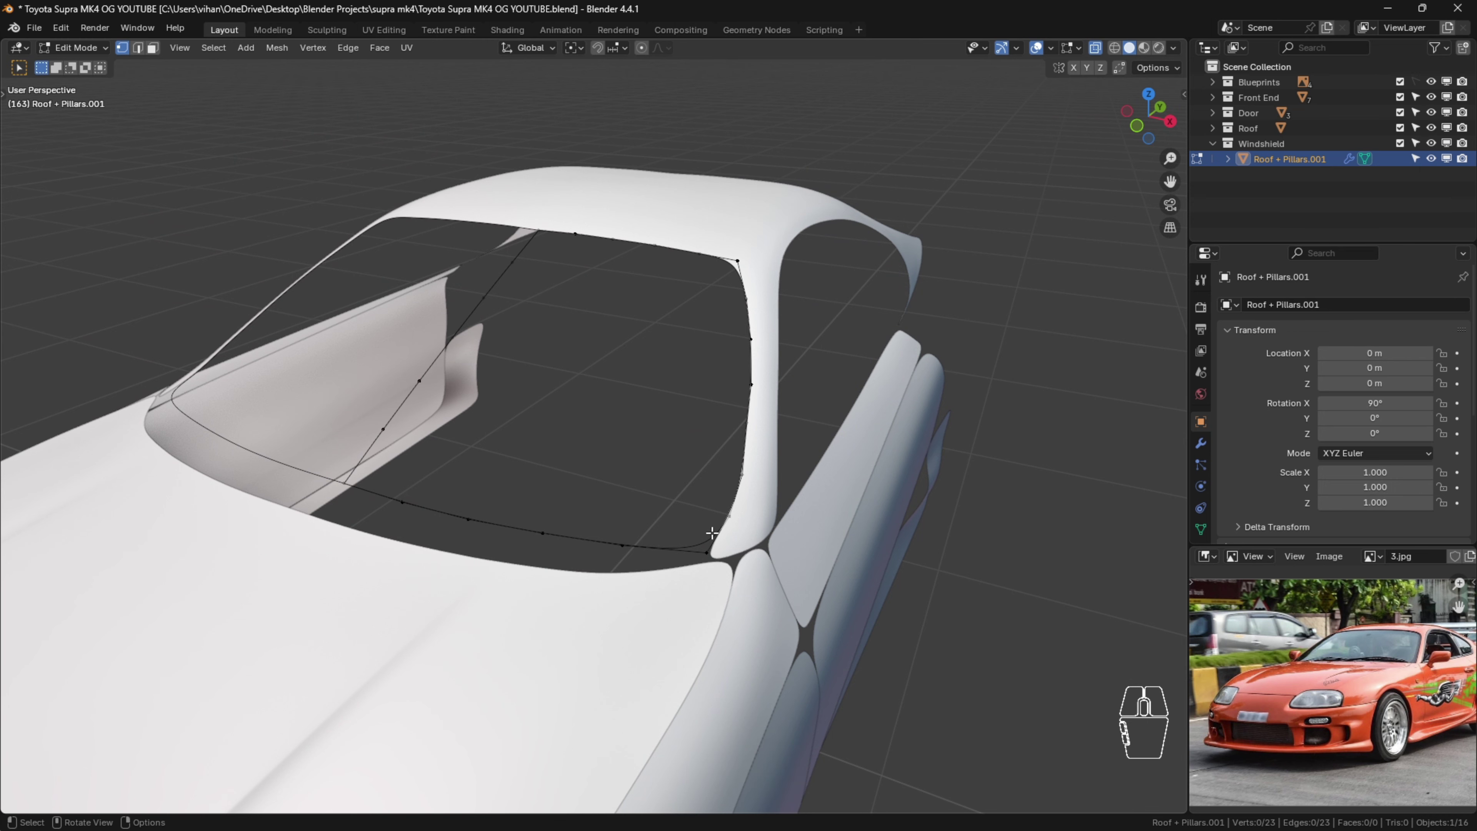
click(766, 426)
key(Tab)
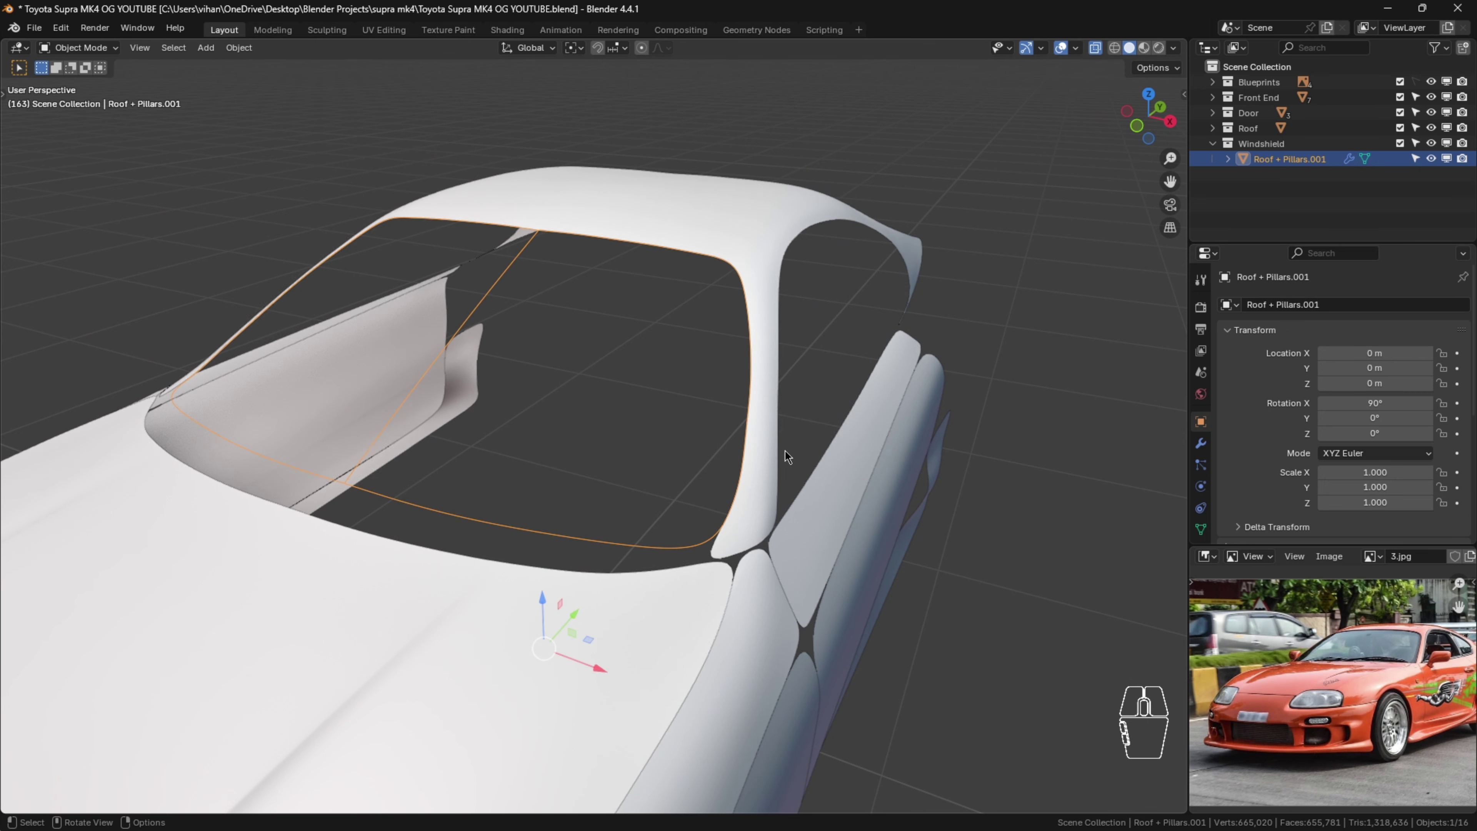
scroll(783, 448, up, 3)
shift+click(746, 387)
key(Tab)
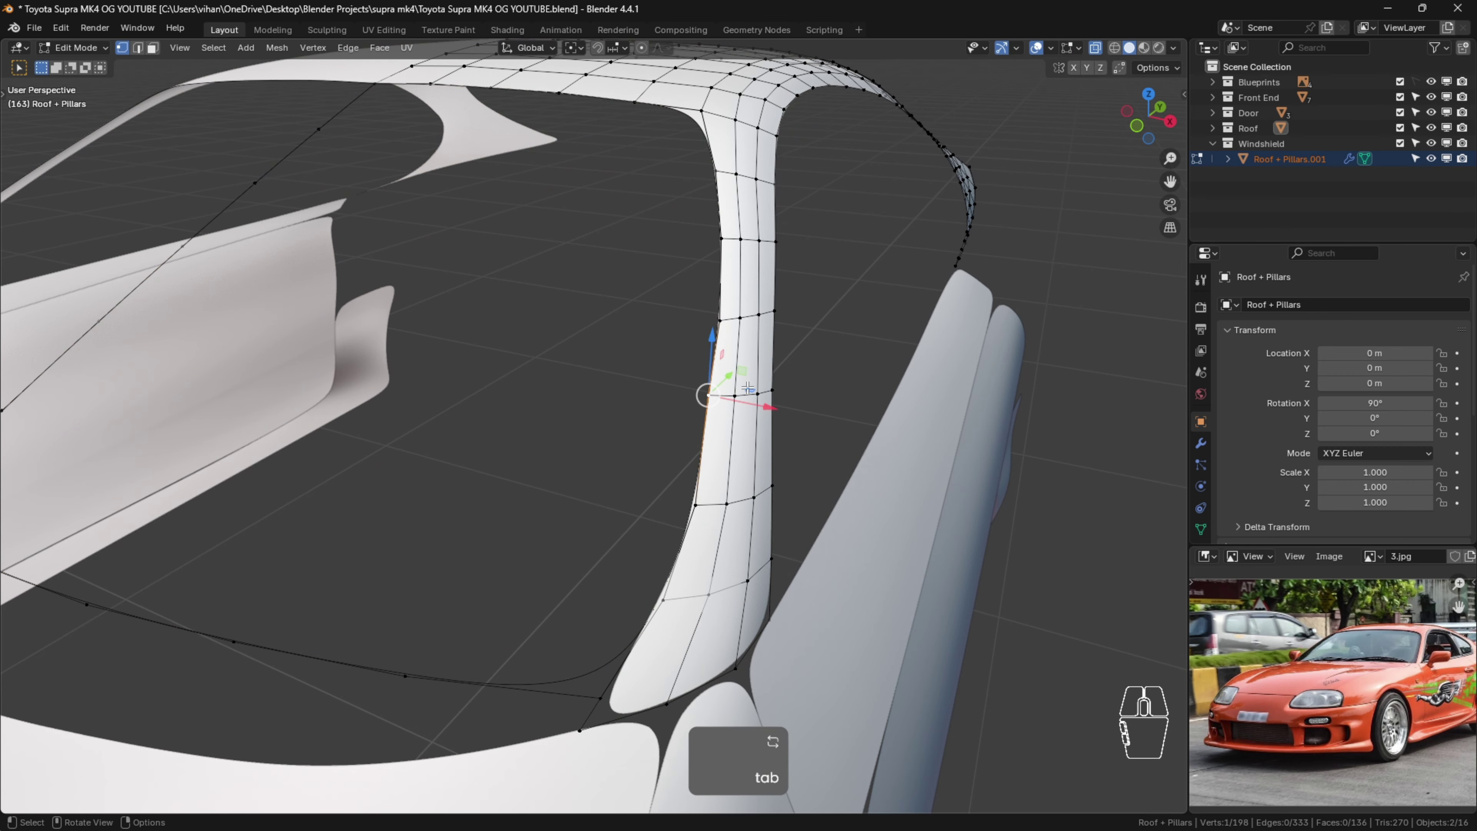
scroll(703, 384, up, 3)
shift+click(699, 379)
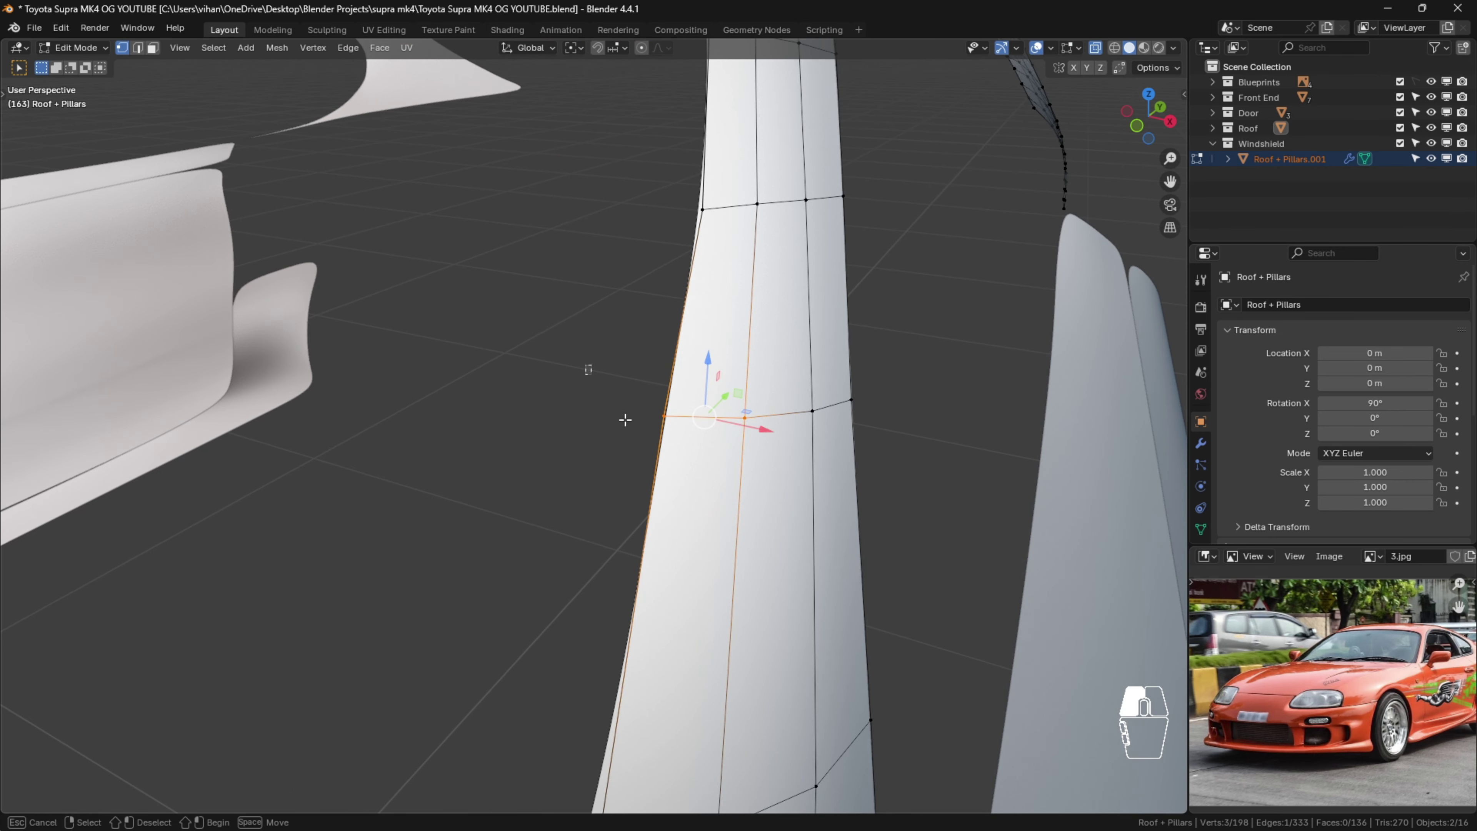
shift+click(745, 417)
drag(709, 433, 725, 435)
key(Tab)
scroll(925, 424, down, 5)
key(Tab)
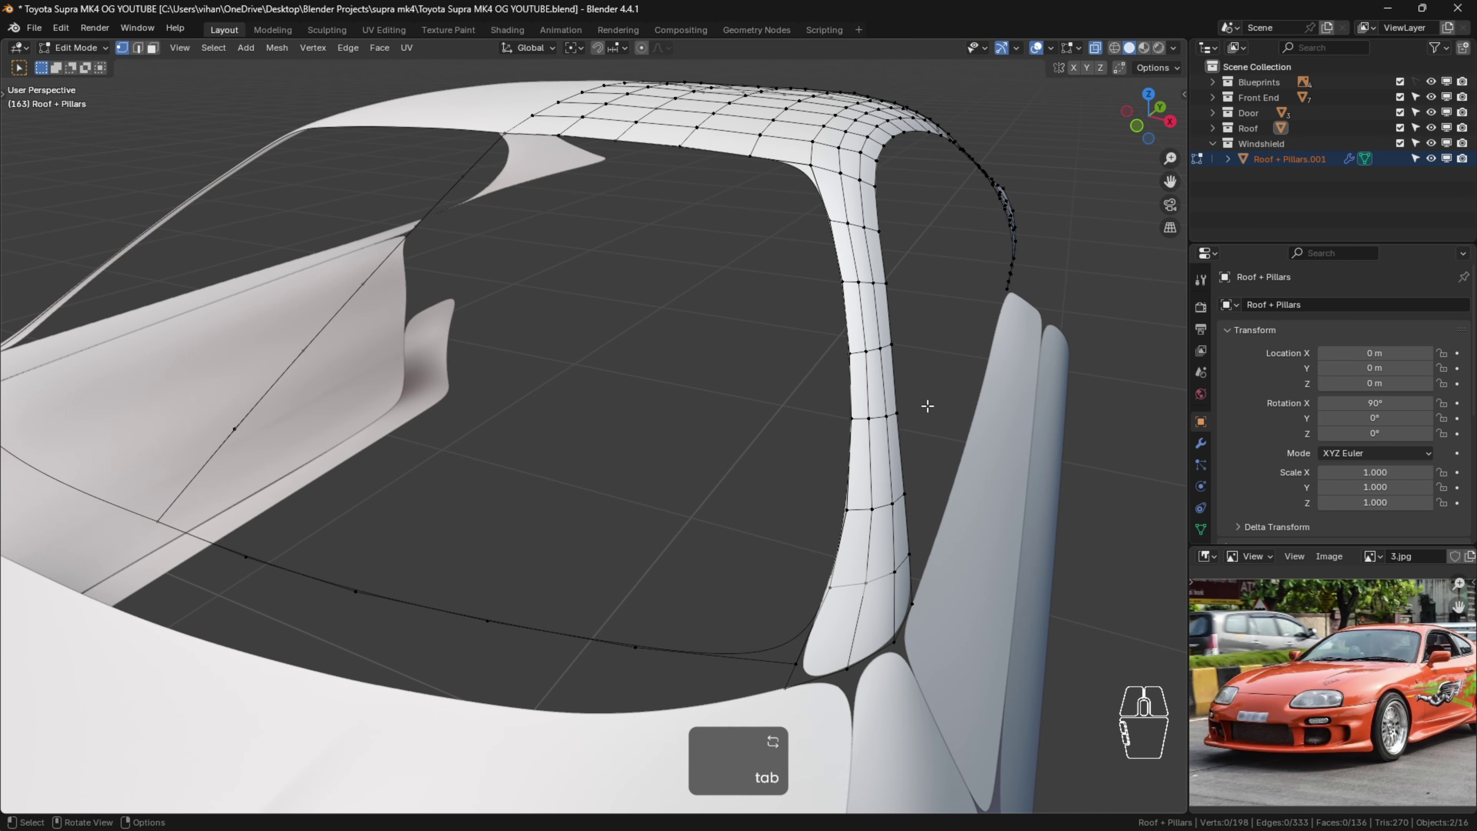
Step: Edit only the windshield again and select its whole centre edge plus the A-pillar edge from the upper to the lower corner
middle_drag(926, 406, 895, 449)
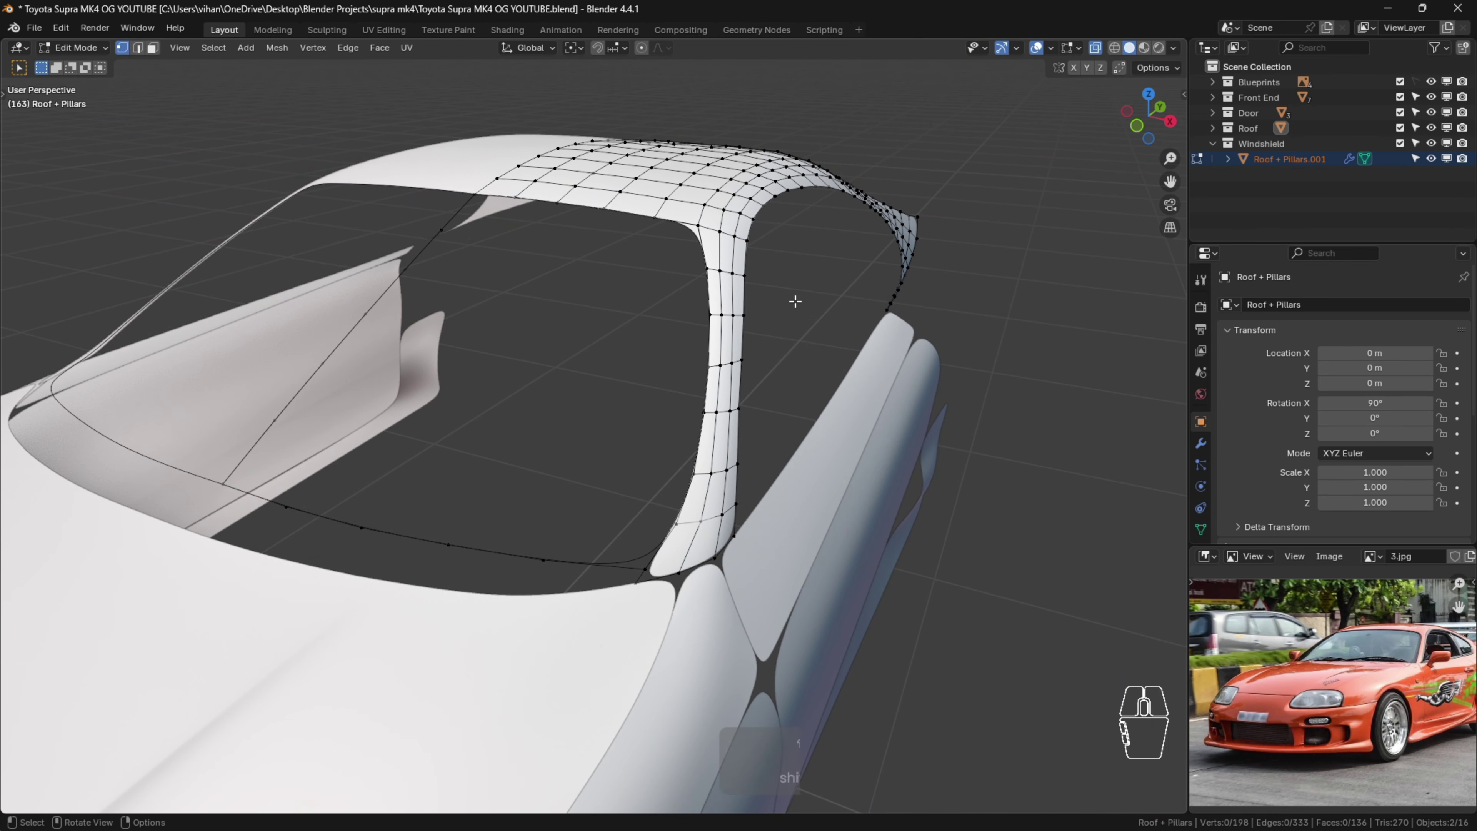
shift+middle_drag(824, 336, 742, 444)
key(Tab)
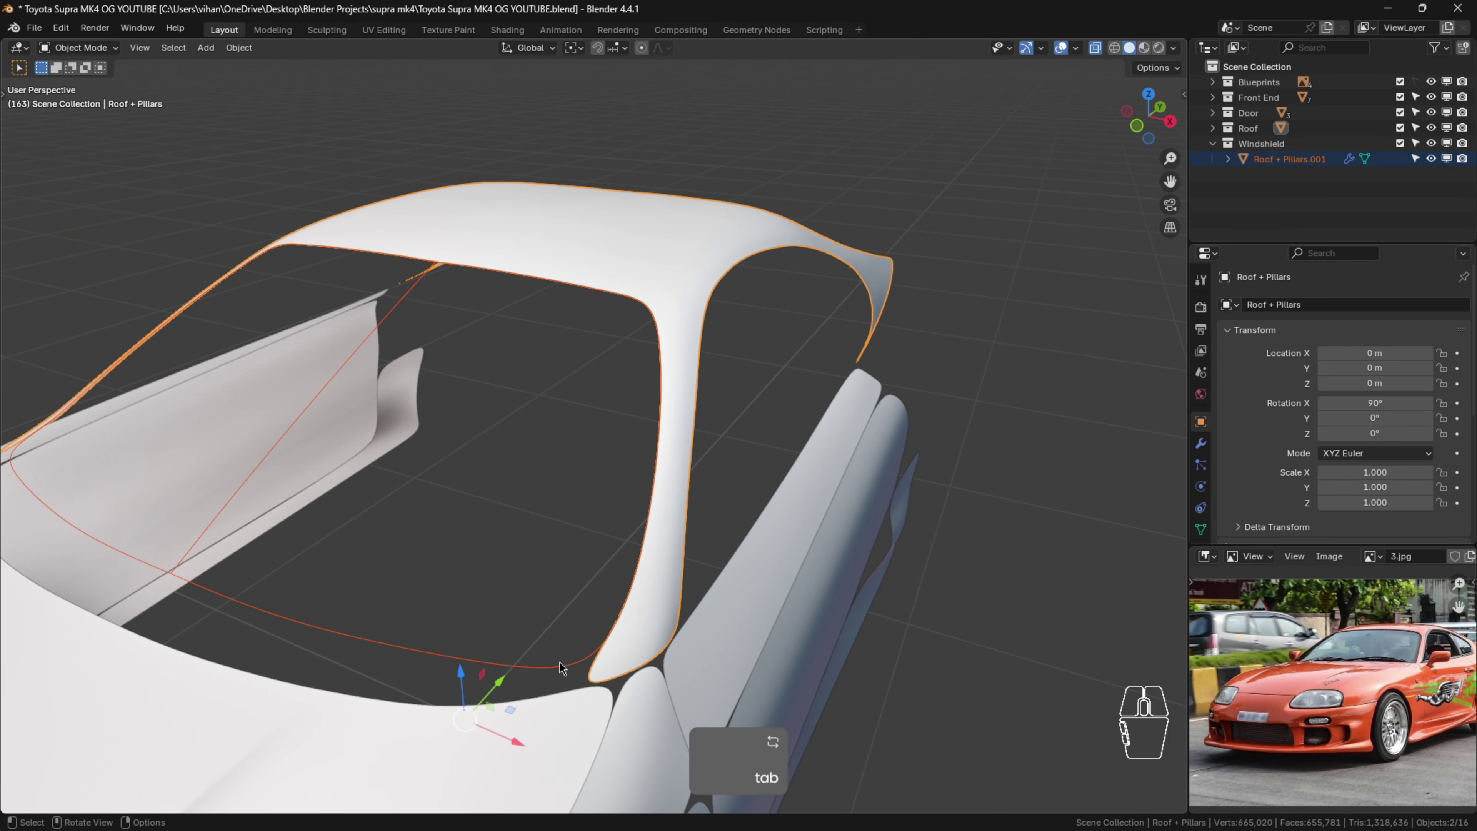
click(559, 667)
key(Tab)
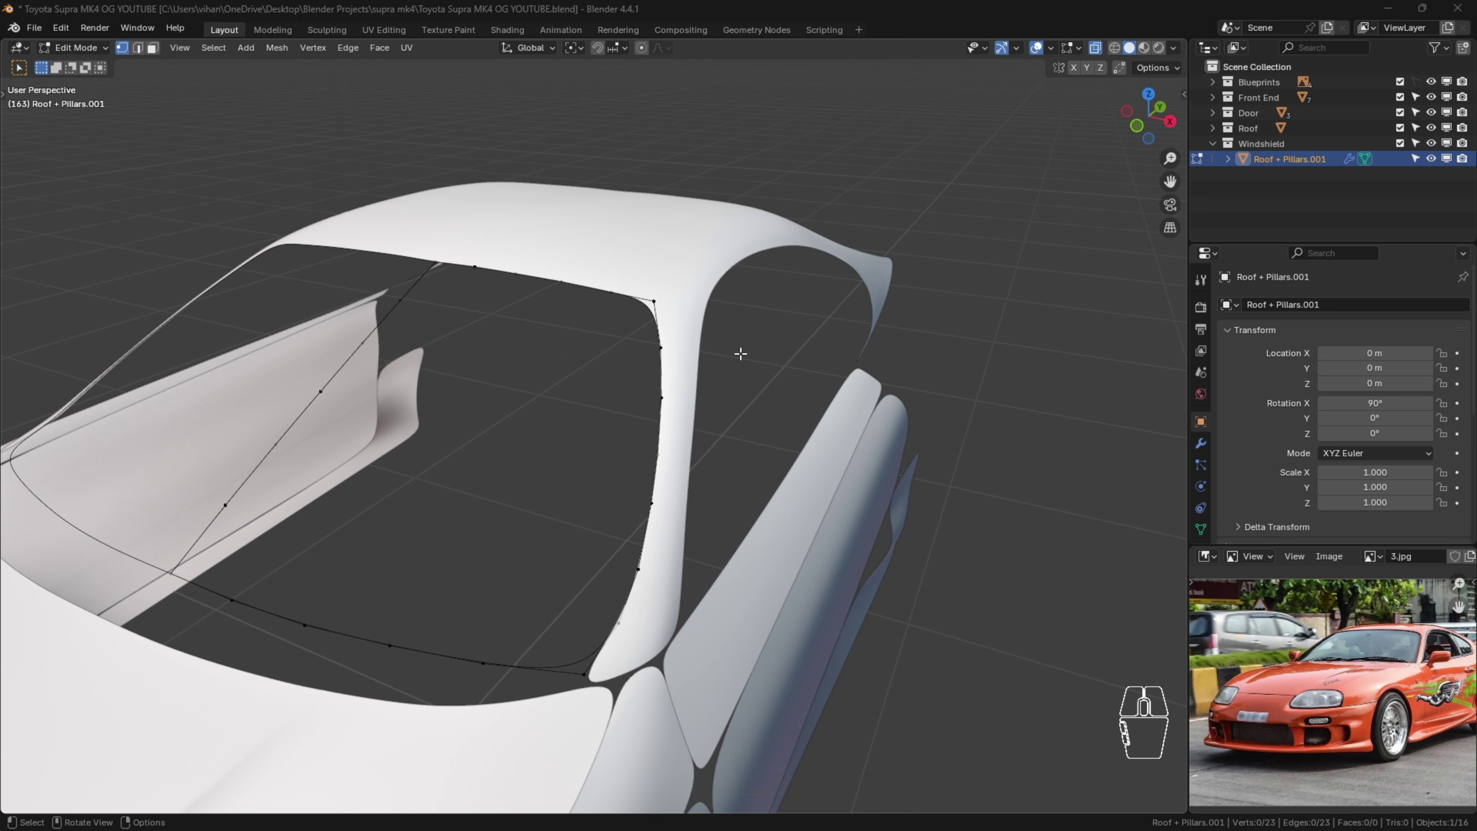
click(429, 261)
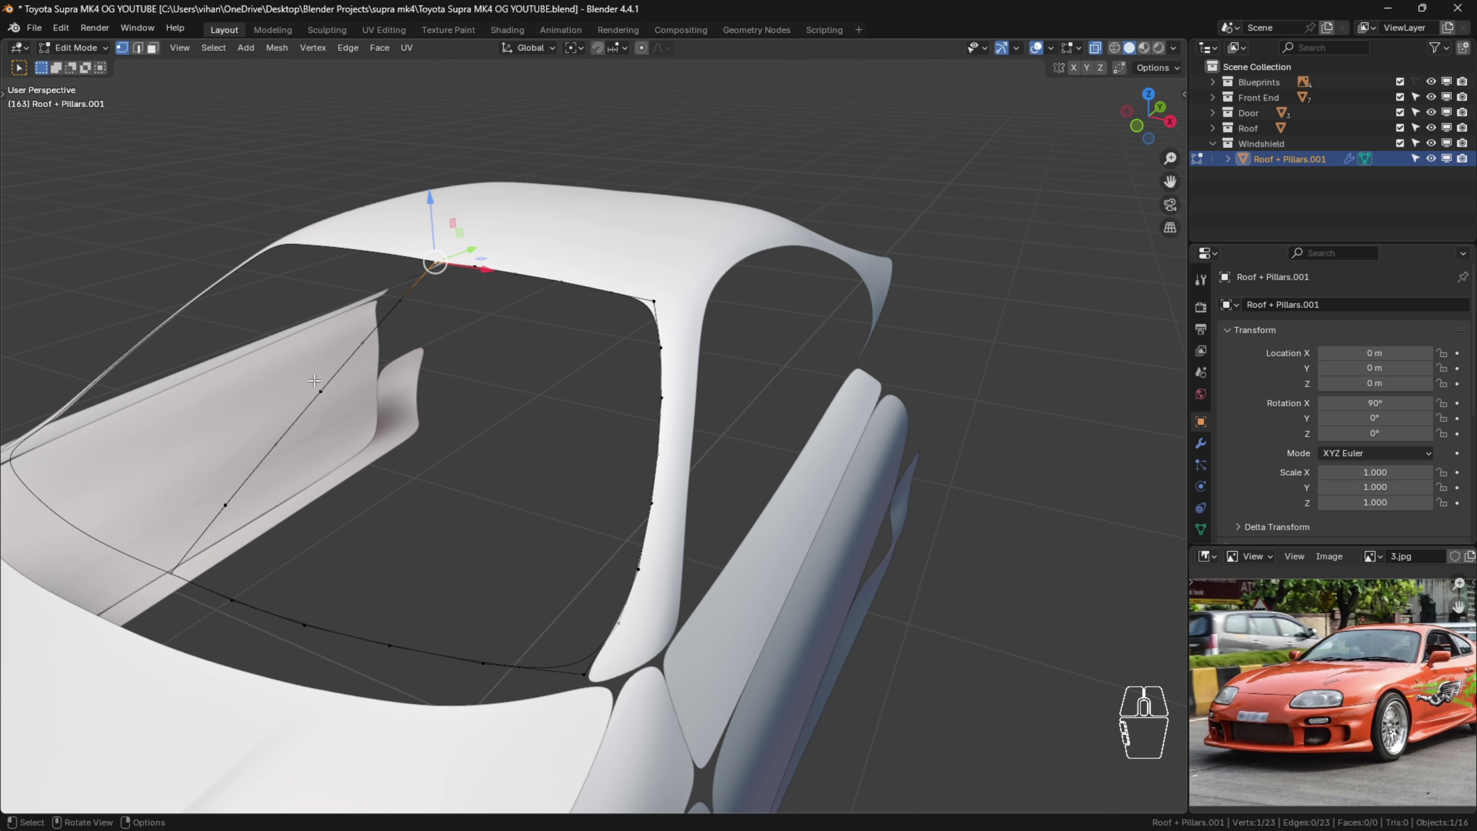
ctrl+click(187, 561)
click(648, 303)
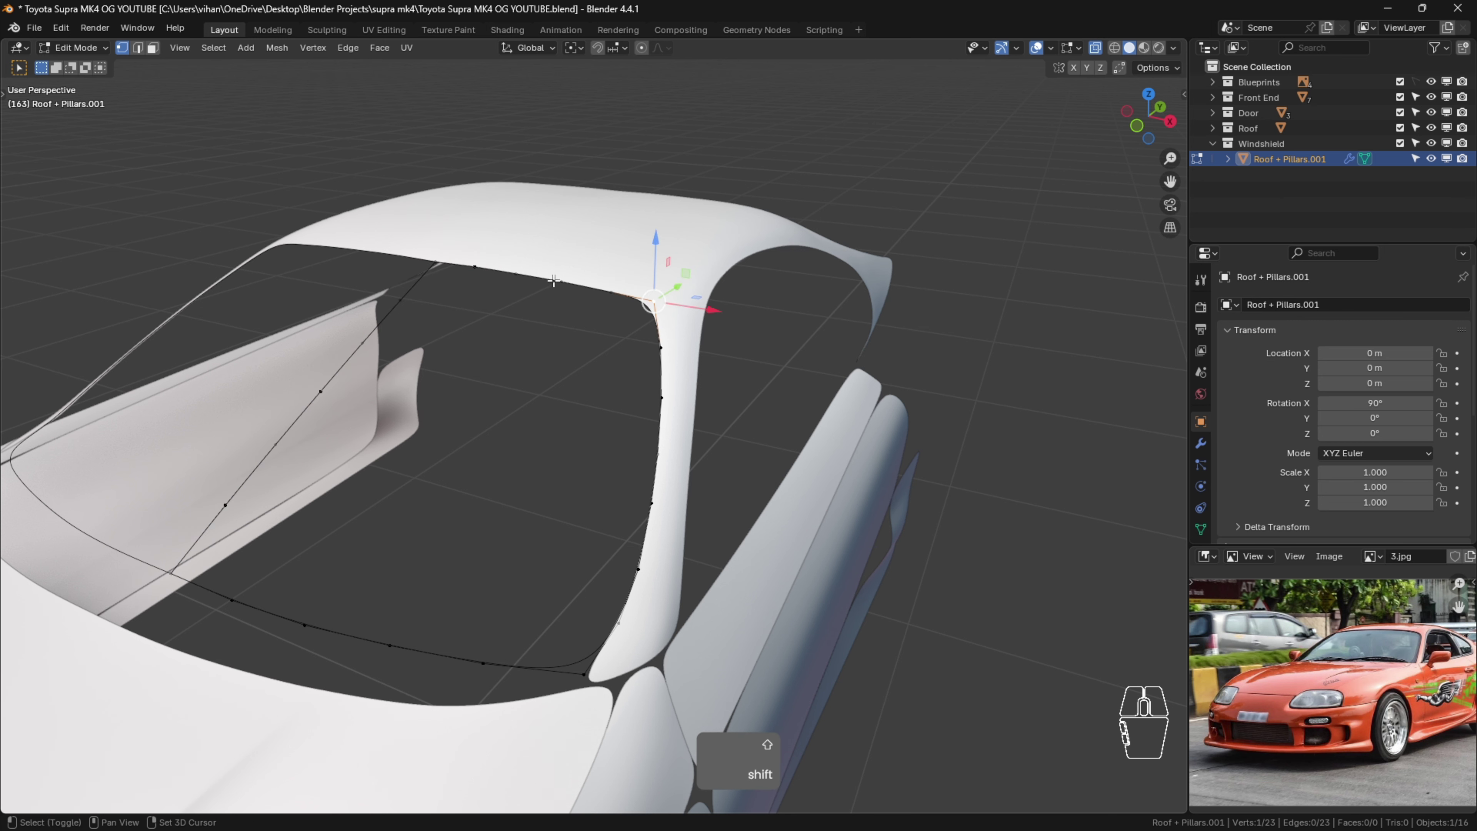
click(437, 262)
ctrl+click(171, 573)
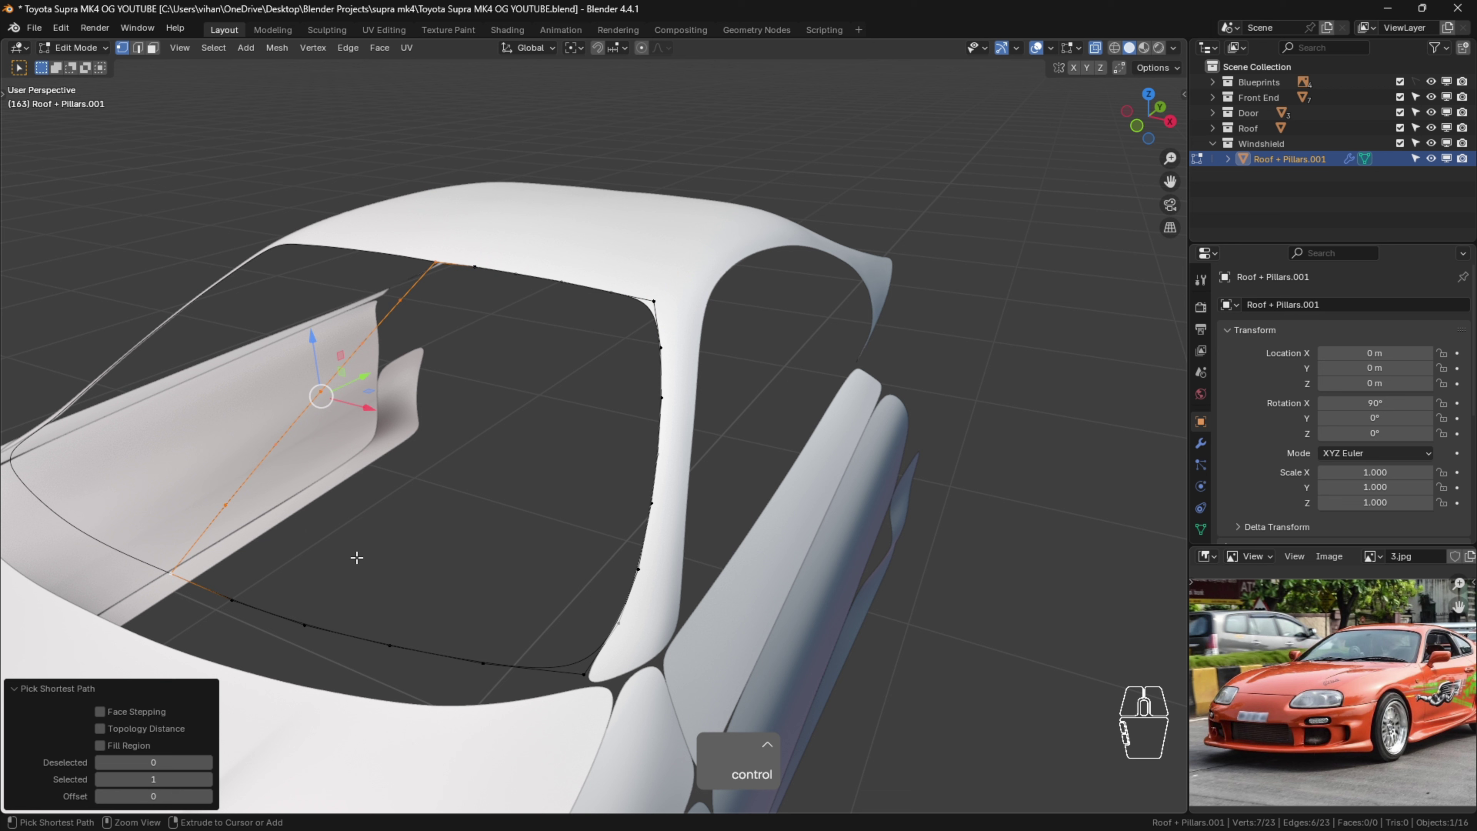
shift+click(655, 300)
ctrl+click(596, 670)
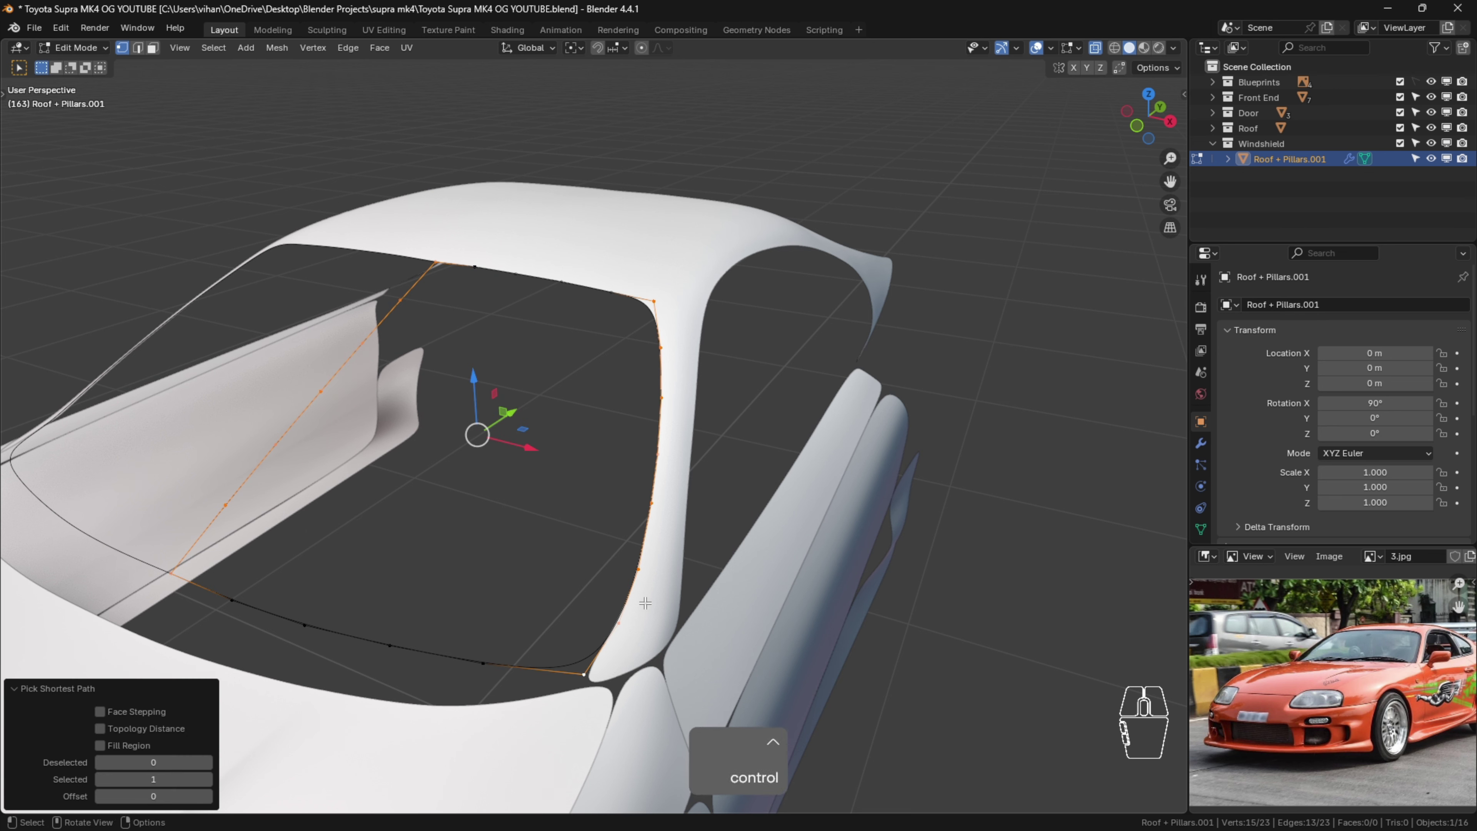